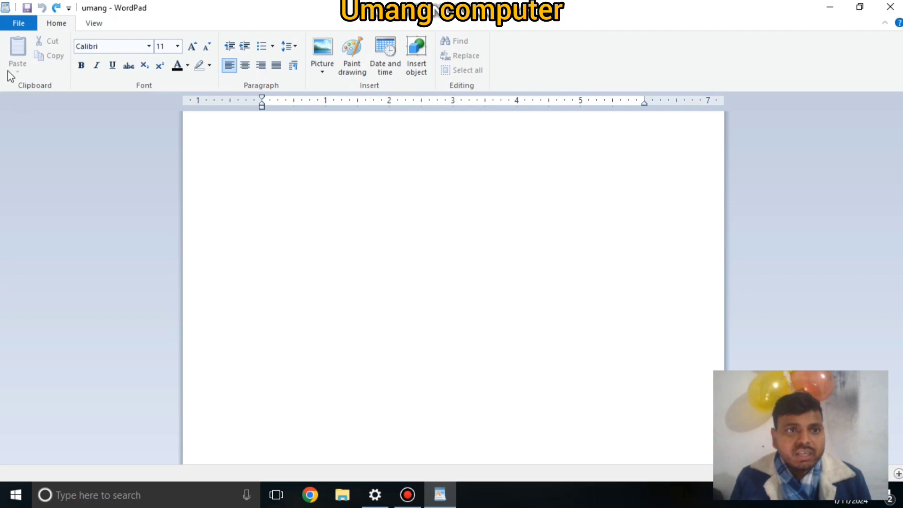
Minimize the open document window and refresh the desktop several times.
{"action": "left_click", "coordinate": [828, 9]}
{"action": "right_click", "coordinate": [315, 113]}
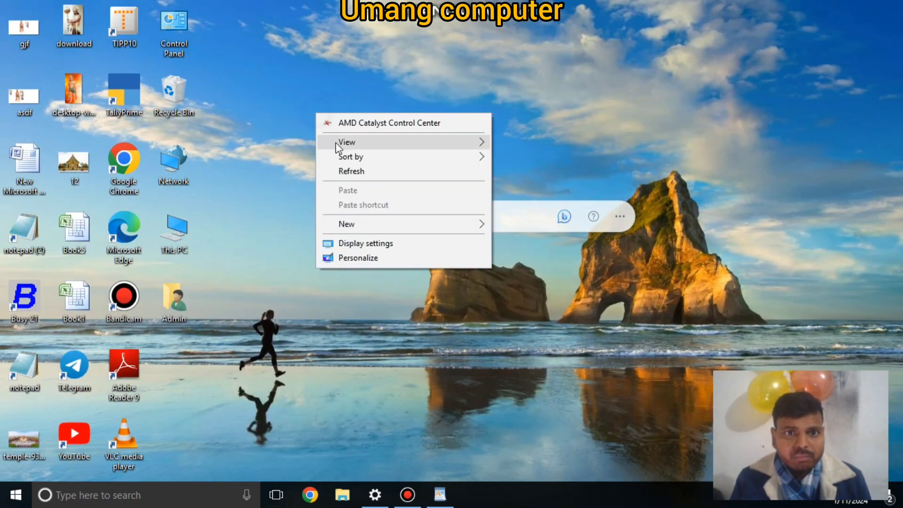
{"action": "left_click", "coordinate": [351, 172]}
{"action": "right_click", "coordinate": [334, 66]}
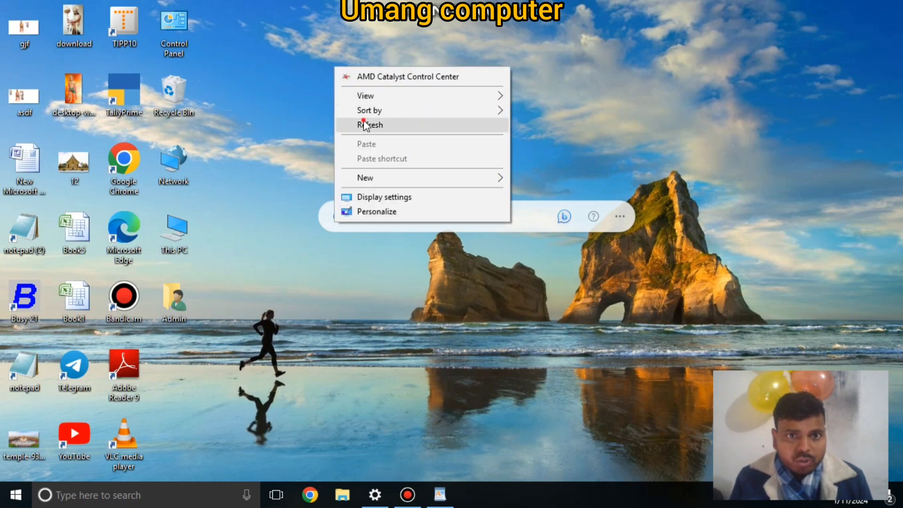
{"action": "left_click", "coordinate": [362, 121]}
{"action": "right_click", "coordinate": [362, 121]}
{"action": "left_click", "coordinate": [390, 178]}
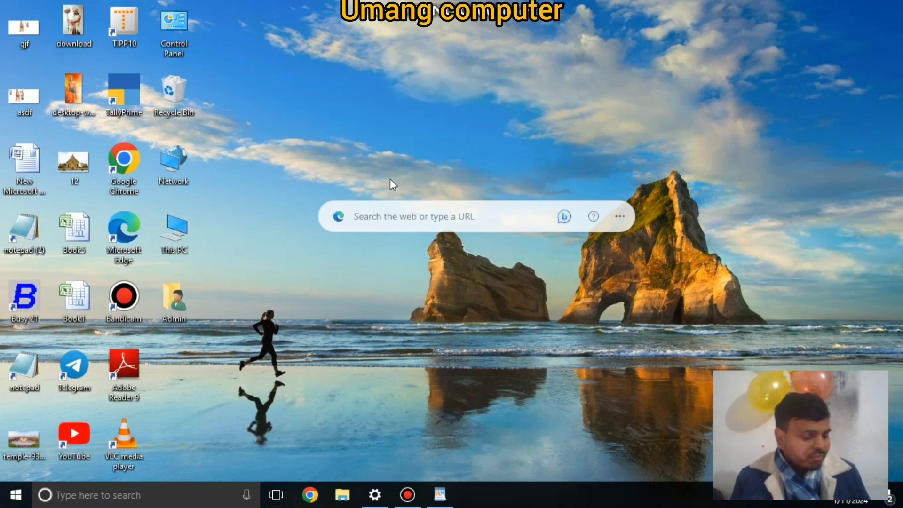
Launch WordPad from the Run dialog using the command wordpad.
{"action": "key", "text": "super+r"}
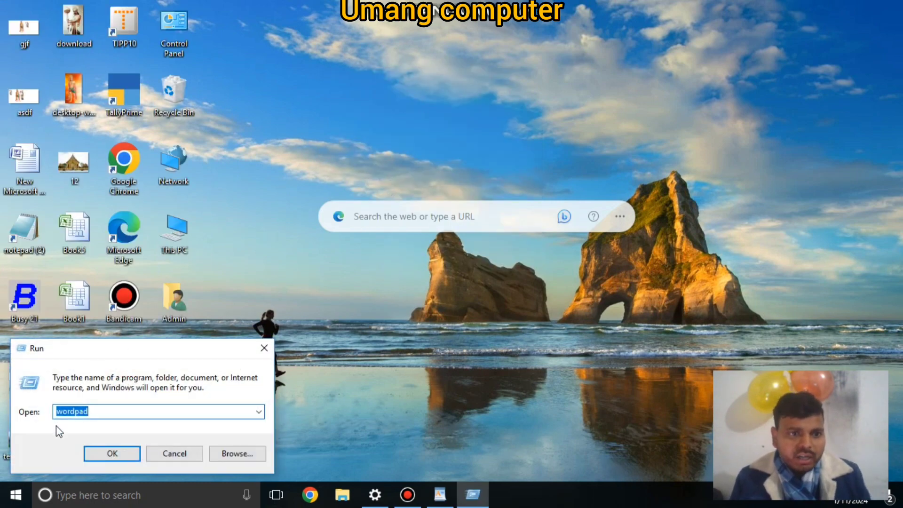
{"action": "scroll", "coordinate": [99, 413], "scroll_direction": "down", "scroll_amount": 2}
{"action": "scroll", "coordinate": [98, 414], "scroll_direction": "up", "scroll_amount": 2}
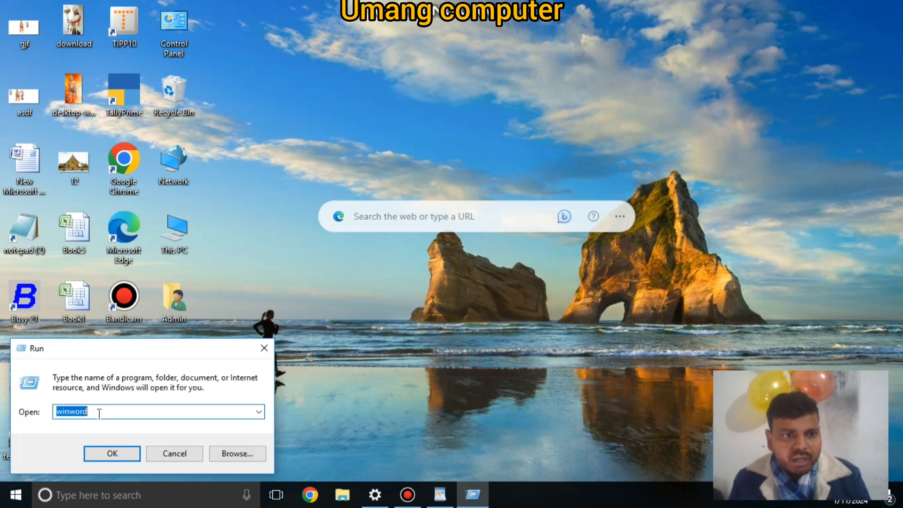
{"action": "scroll", "coordinate": [99, 413], "scroll_direction": "down", "scroll_amount": 1}
{"action": "scroll", "coordinate": [99, 415], "scroll_direction": "up", "scroll_amount": 1}
{"action": "scroll", "coordinate": [99, 415], "scroll_direction": "down", "scroll_amount": 1}
{"action": "scroll", "coordinate": [99, 413], "scroll_direction": "up", "scroll_amount": 1}
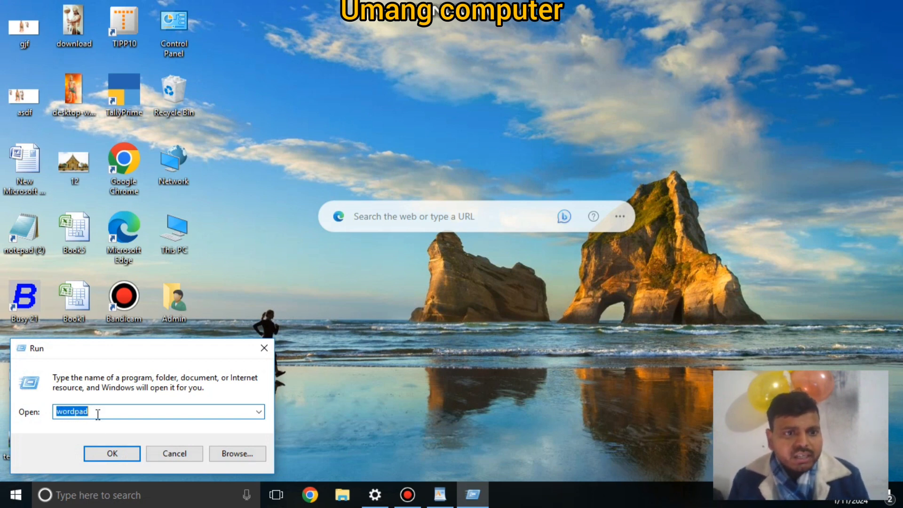
{"action": "left_click", "coordinate": [111, 452]}
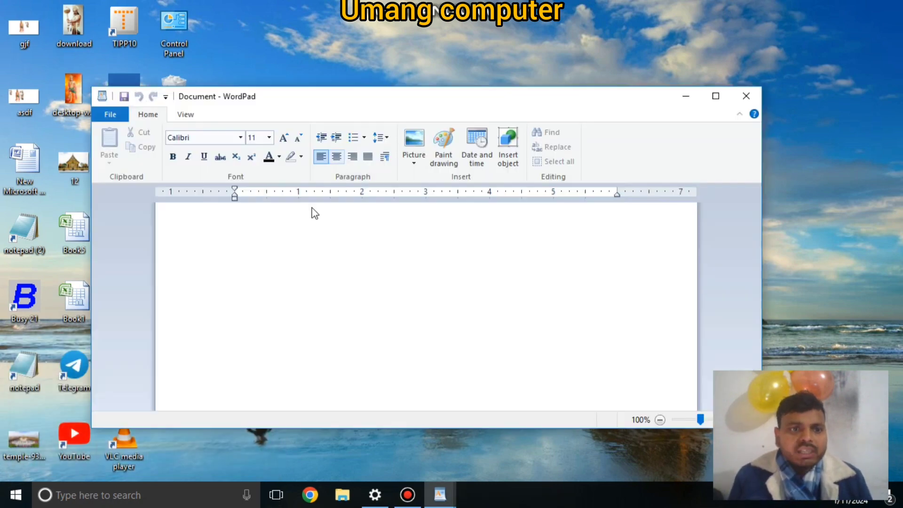
Search Windows for "word" to open a second WordPad window, maximize it briefly and minimize it.
{"action": "left_click", "coordinate": [118, 496]}
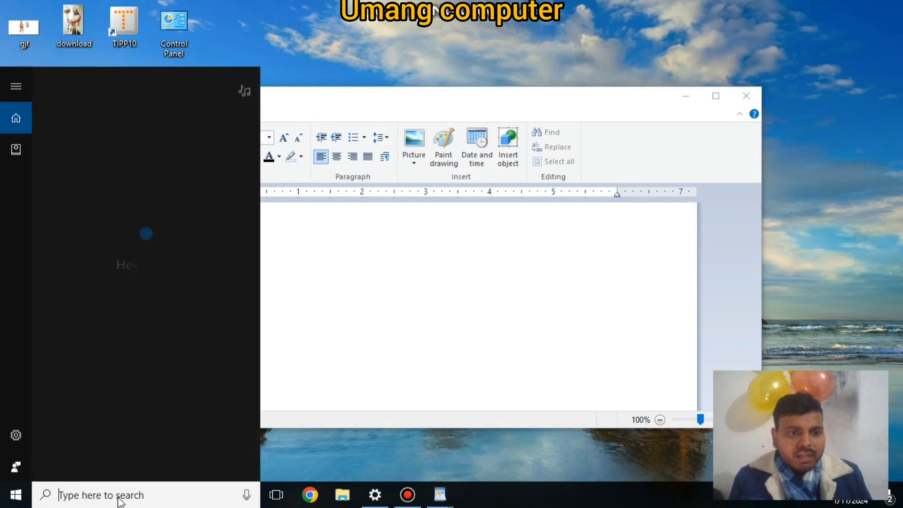
{"action": "type", "text": "wo"}
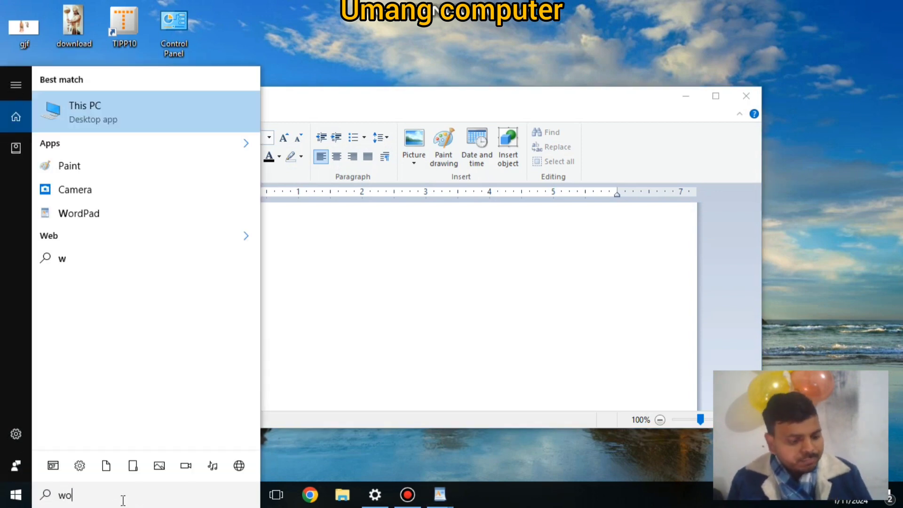
{"action": "type", "text": "rd"}
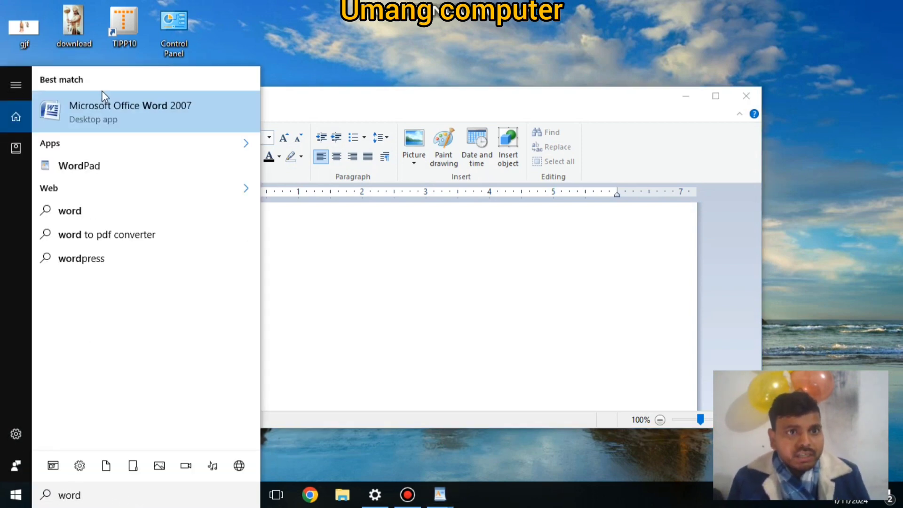
{"action": "left_click", "coordinate": [89, 174]}
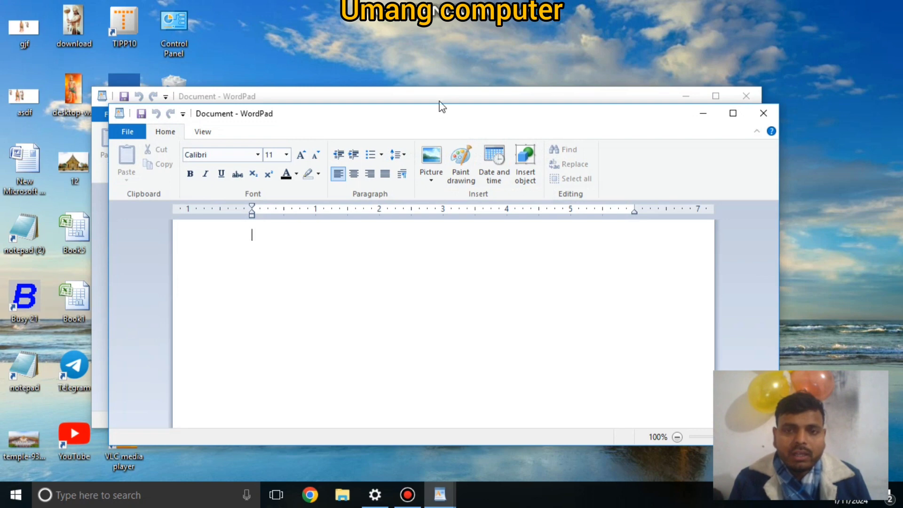
{"action": "left_click", "coordinate": [733, 113]}
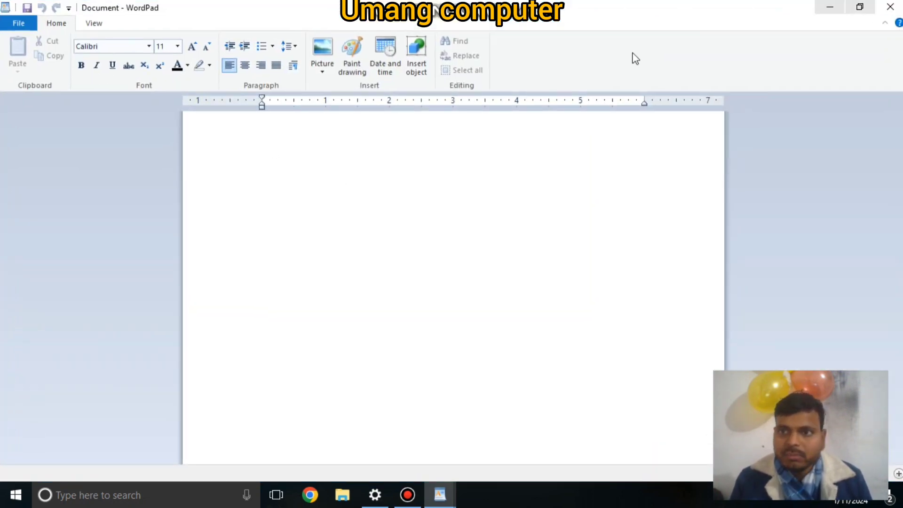
{"action": "left_click", "coordinate": [829, 8]}
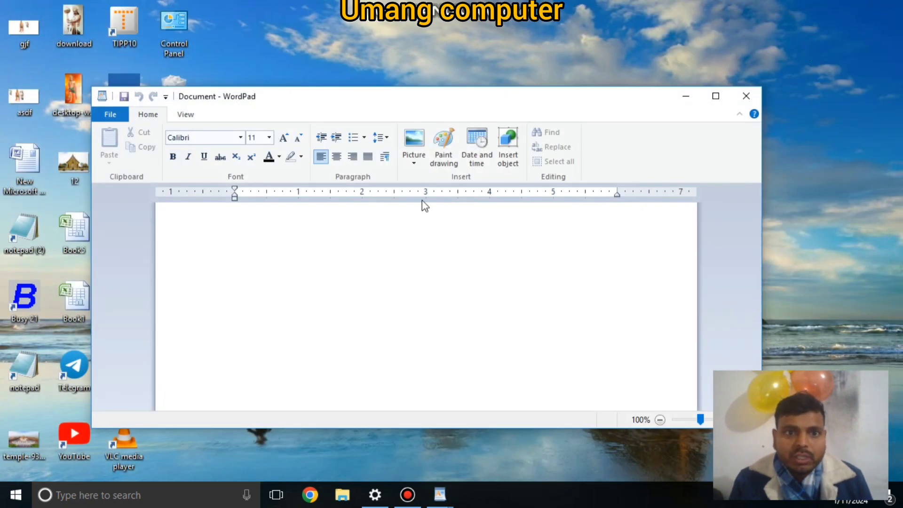
Maximize the remaining WordPad window, restoring it to normal size once in between.
{"action": "left_click", "coordinate": [720, 93]}
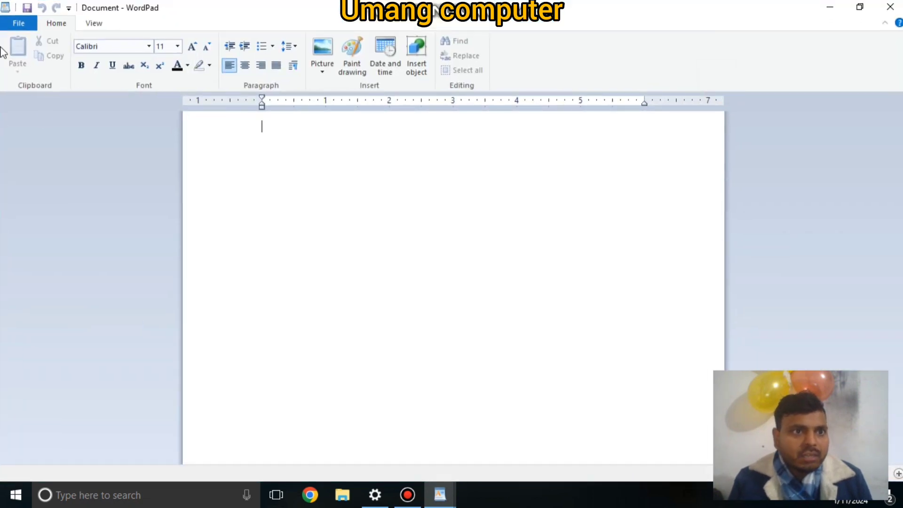
{"action": "left_click", "coordinate": [5, 7]}
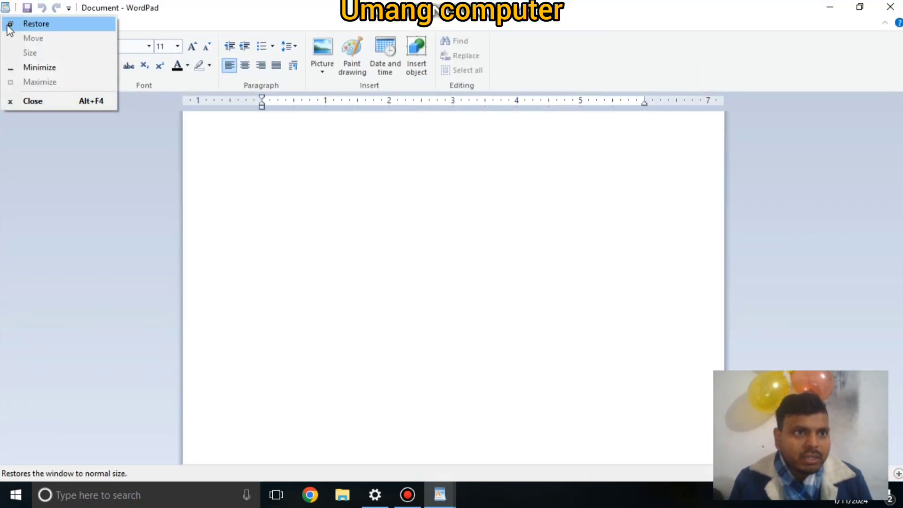
{"action": "left_click", "coordinate": [32, 28]}
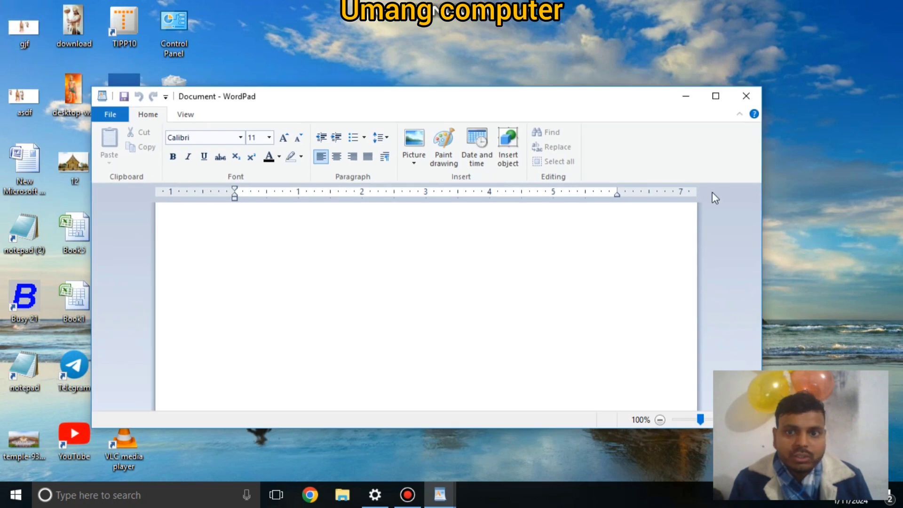
{"action": "left_click", "coordinate": [716, 97]}
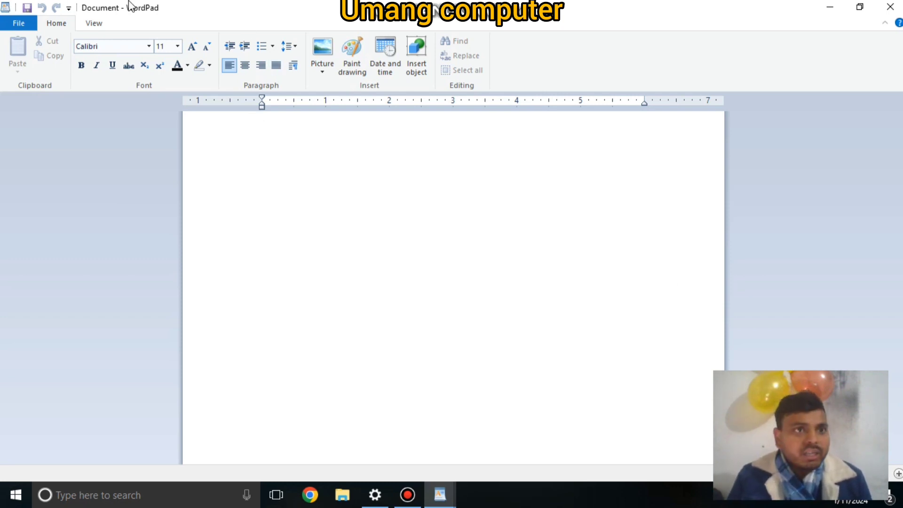
Save the blank document as qwer in the Documents folder in Rich Text Format (RTF).
{"action": "left_click", "coordinate": [27, 8]}
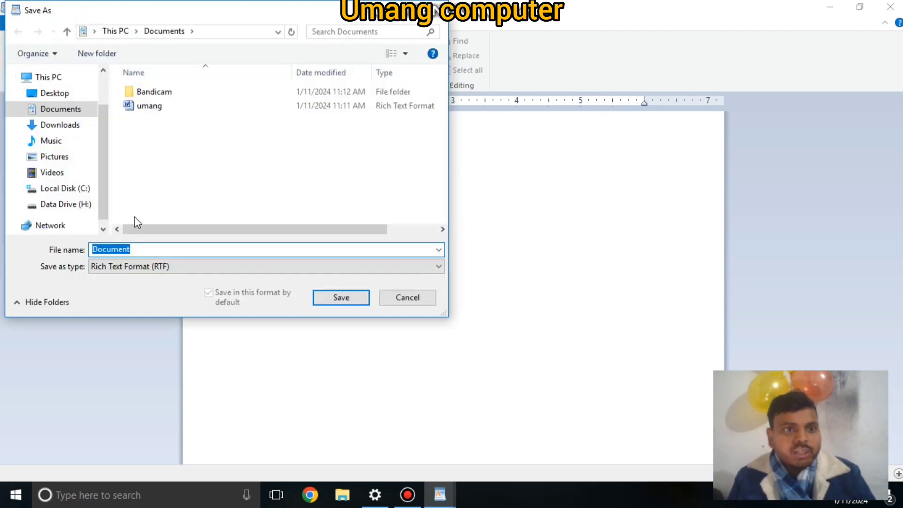
{"action": "key", "text": "BackSpace"}
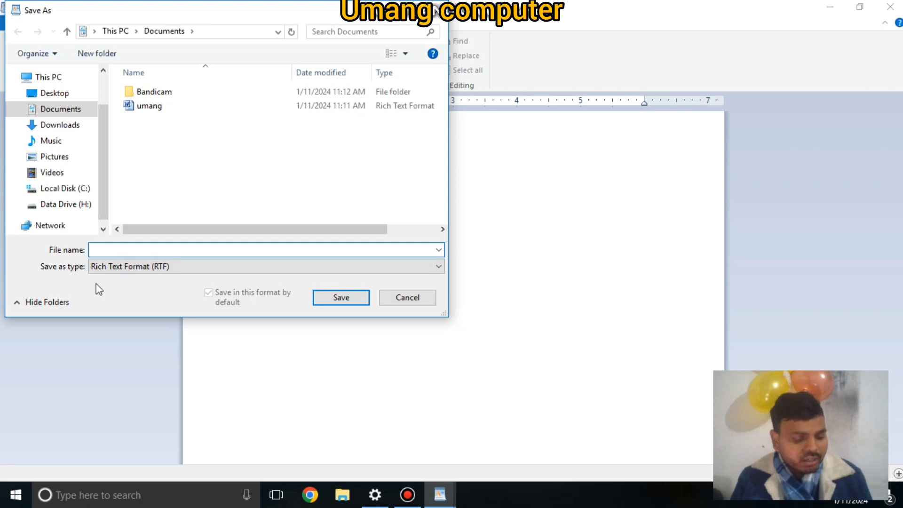
{"action": "type", "text": "qwer"}
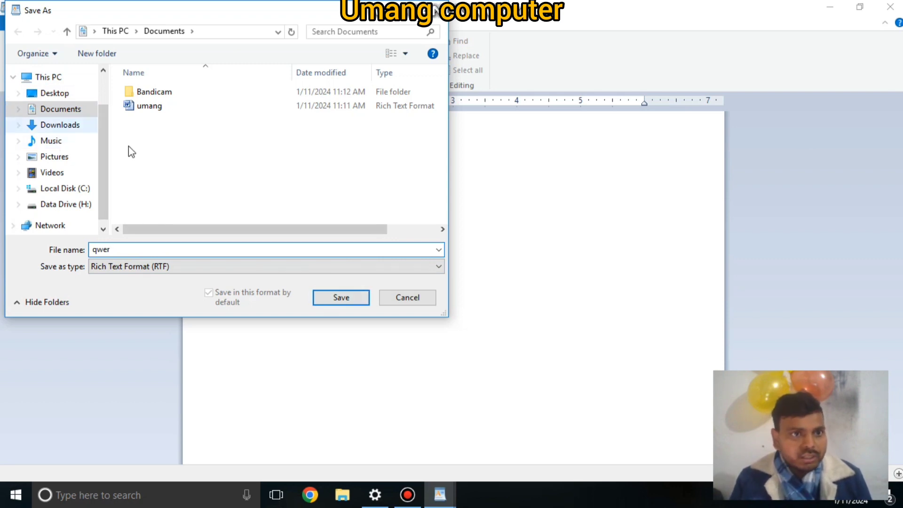
{"action": "left_click", "coordinate": [341, 298]}
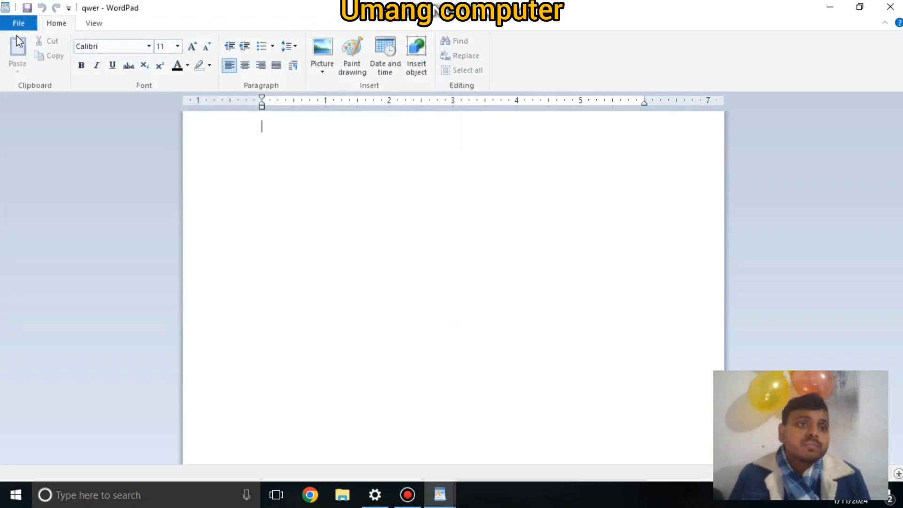
Enter the sample text "fgd" in the document and try undoing and redoing it, ending with an undo.
{"action": "type", "text": "fgfh"}
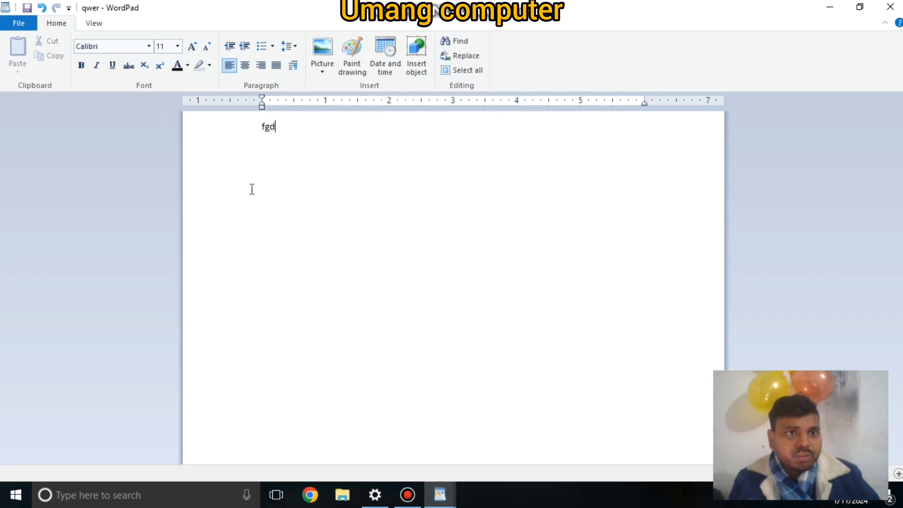
{"action": "left_click", "coordinate": [46, 8]}
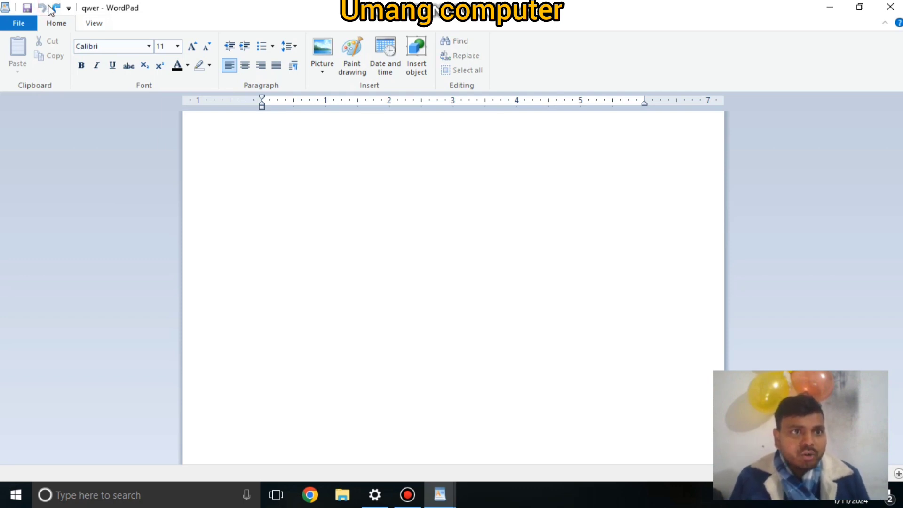
{"action": "left_click", "coordinate": [56, 8]}
{"action": "left_click", "coordinate": [47, 8]}
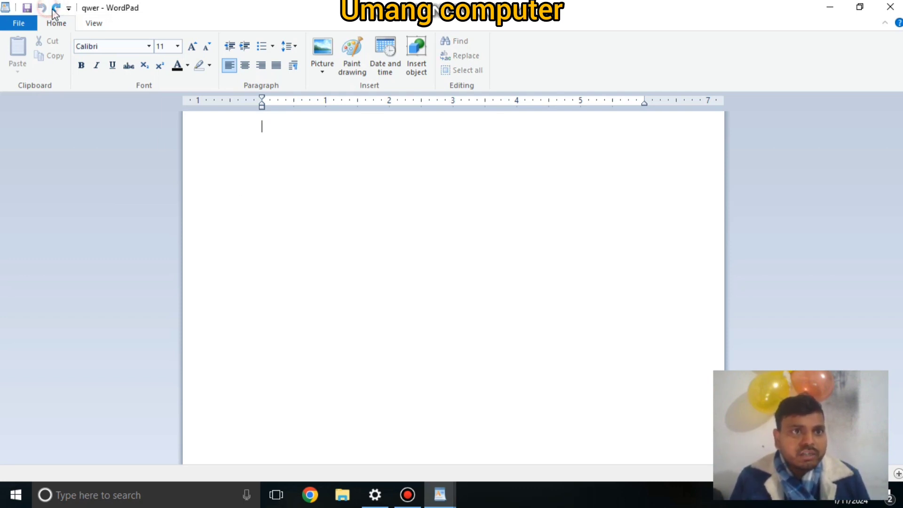
Add the New command to the Quick Access Toolbar and remove it again.
{"action": "left_click", "coordinate": [68, 8]}
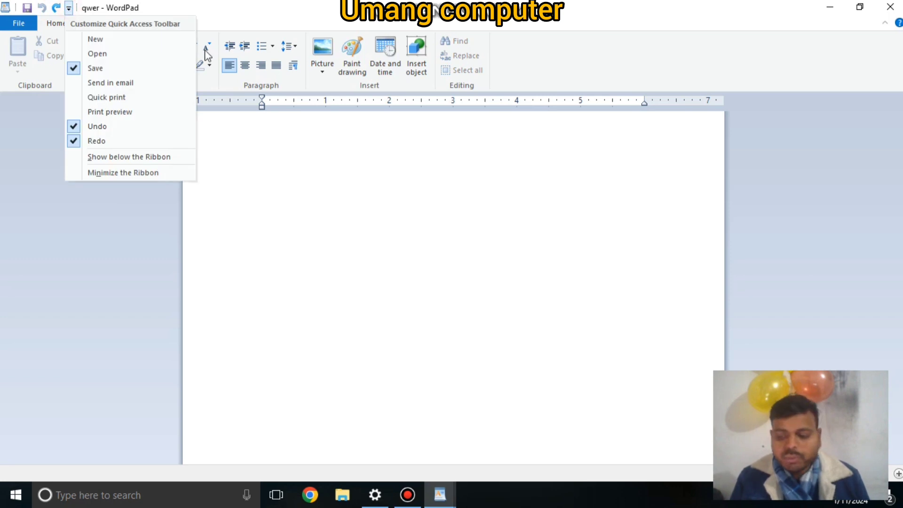
{"action": "left_click", "coordinate": [96, 39]}
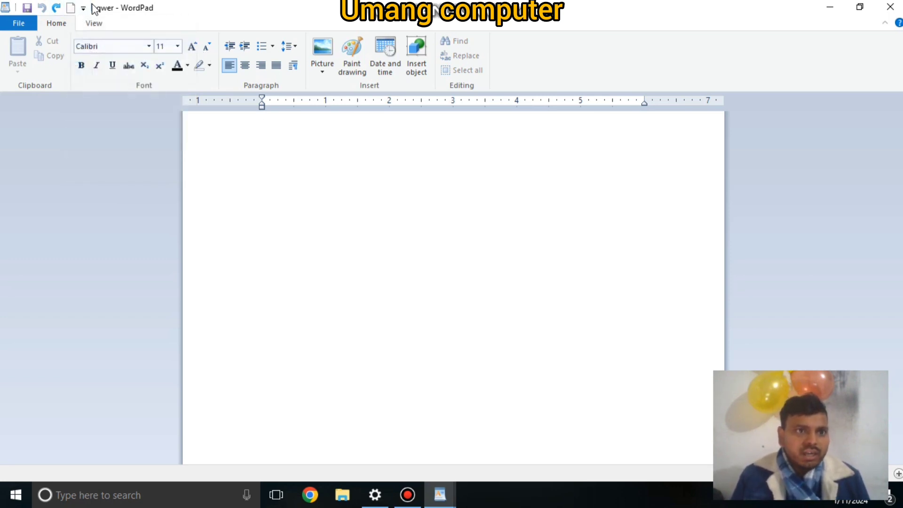
{"action": "left_click", "coordinate": [83, 8]}
{"action": "left_click", "coordinate": [90, 40]}
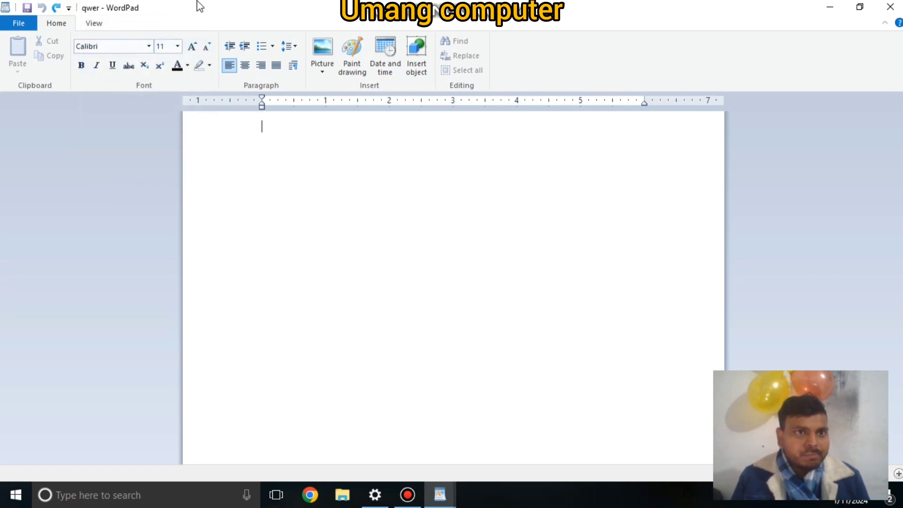
Try to start a new document and cancel at the save question for qwer.rtf.
{"action": "left_click", "coordinate": [13, 24]}
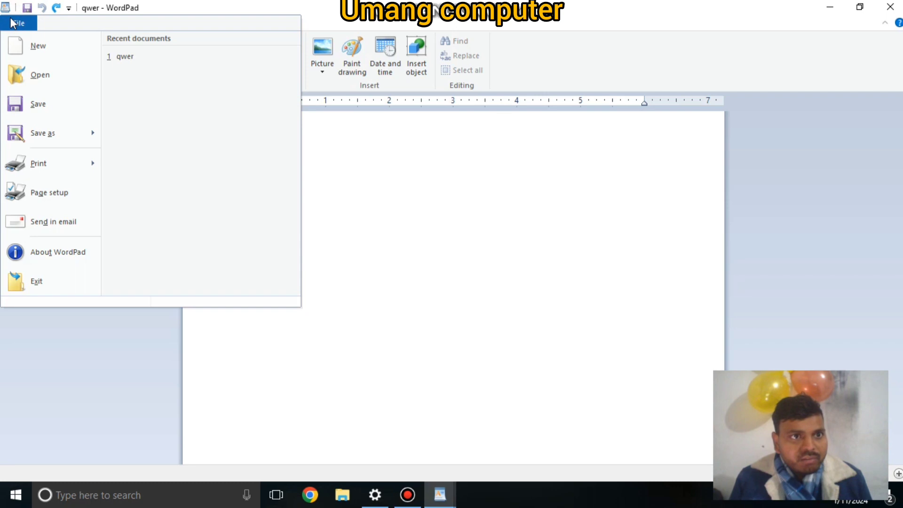
{"action": "left_click", "coordinate": [47, 48]}
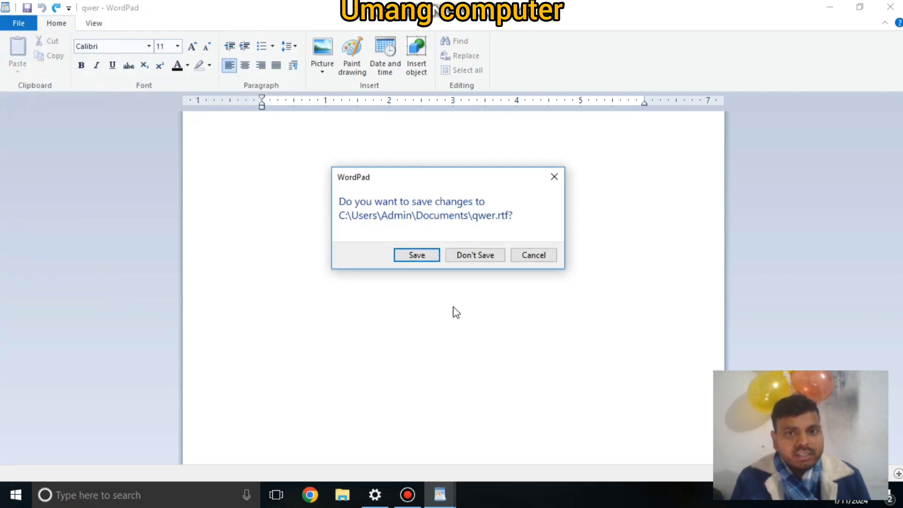
{"action": "left_click", "coordinate": [529, 255]}
Bring up the dialog for opening an existing document from the Documents folder and cancel it.
{"action": "left_click", "coordinate": [3, 26]}
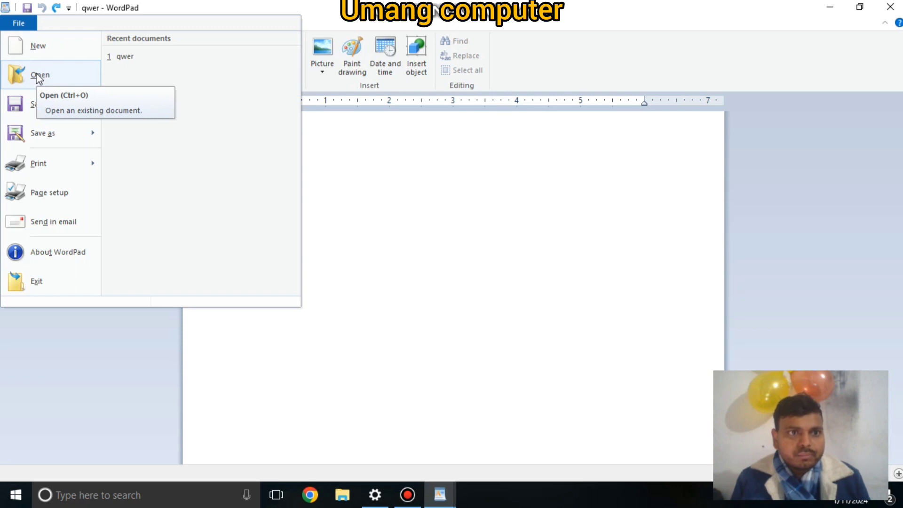
{"action": "left_click", "coordinate": [27, 76]}
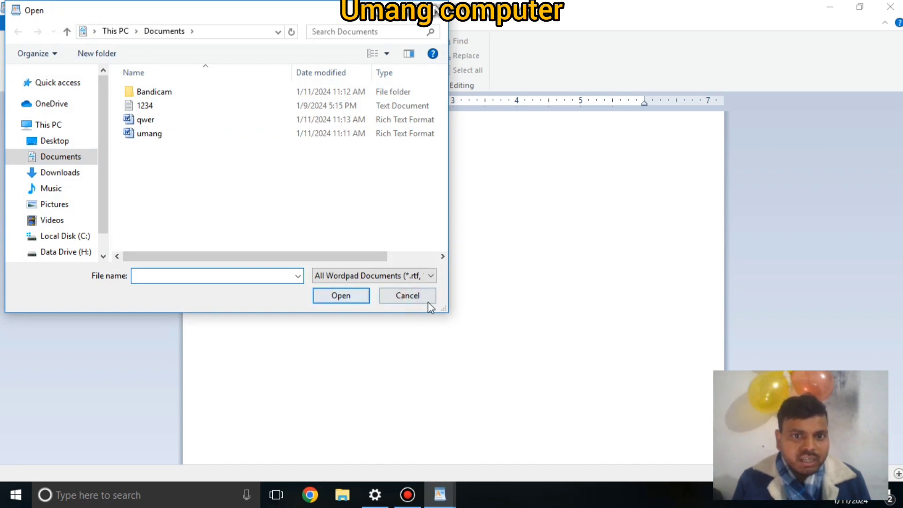
{"action": "left_click", "coordinate": [408, 294]}
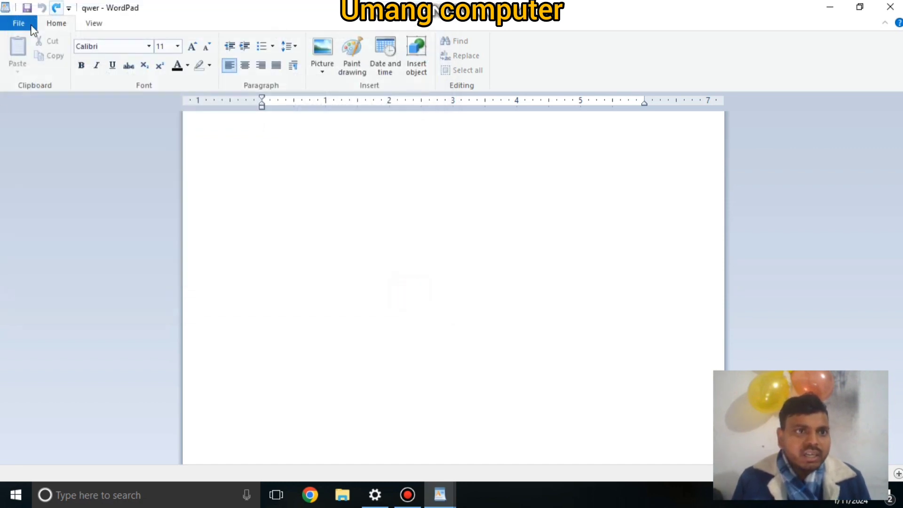
Look through the Save as and Print options, view the document in print preview, and close the preview.
{"action": "left_click", "coordinate": [18, 23]}
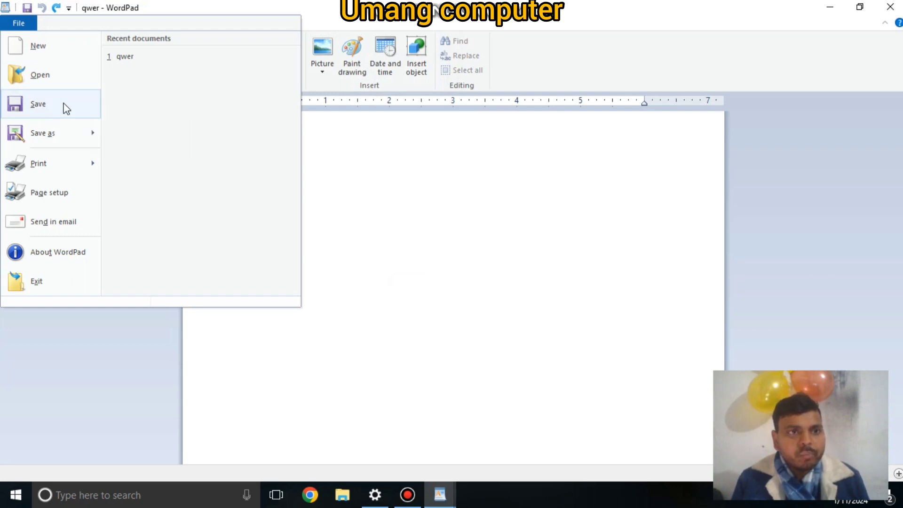
{"action": "mouse_move", "coordinate": [93, 144]}
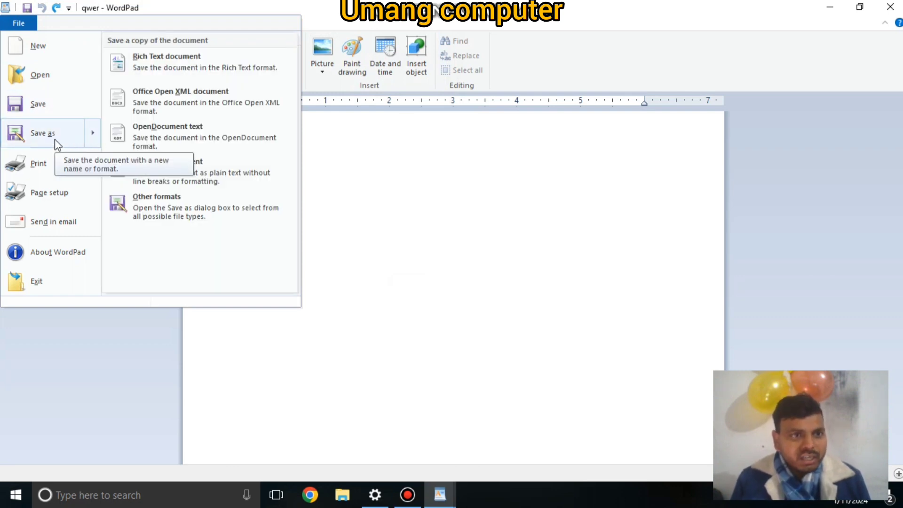
{"action": "mouse_move", "coordinate": [60, 163]}
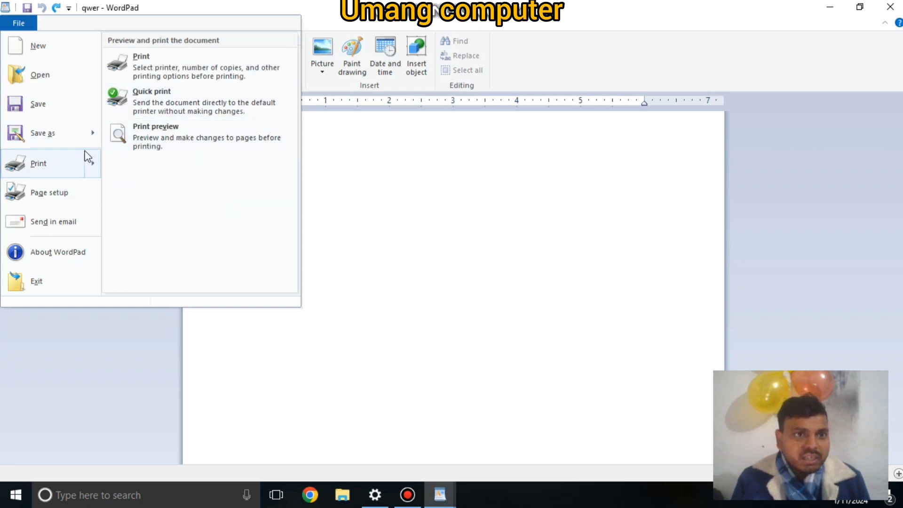
{"action": "left_click", "coordinate": [177, 135]}
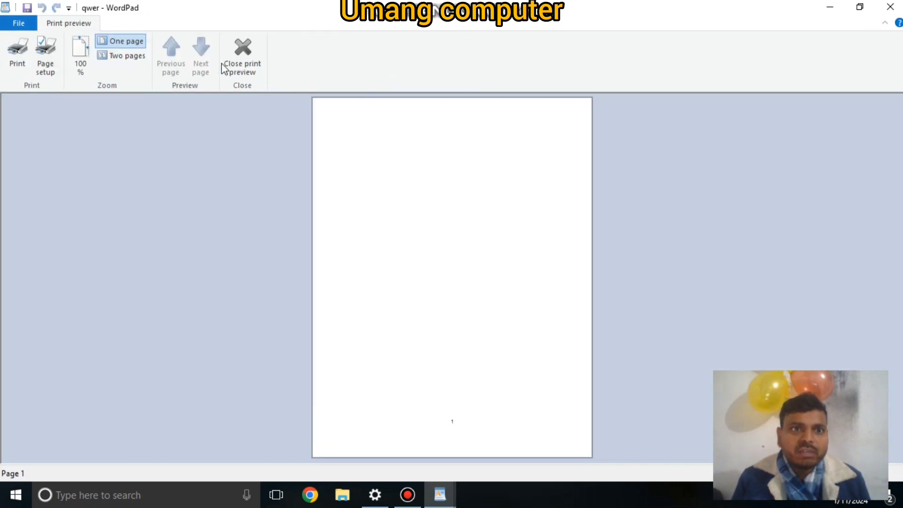
{"action": "left_click", "coordinate": [226, 66]}
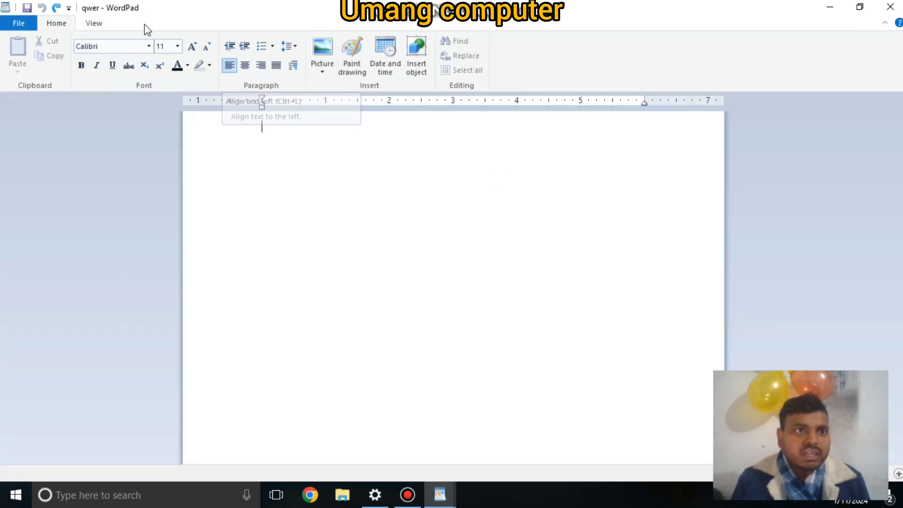
In the page setup, try the Landscape orientation, switch back to Portrait, and accept the settings.
{"action": "left_click", "coordinate": [18, 23]}
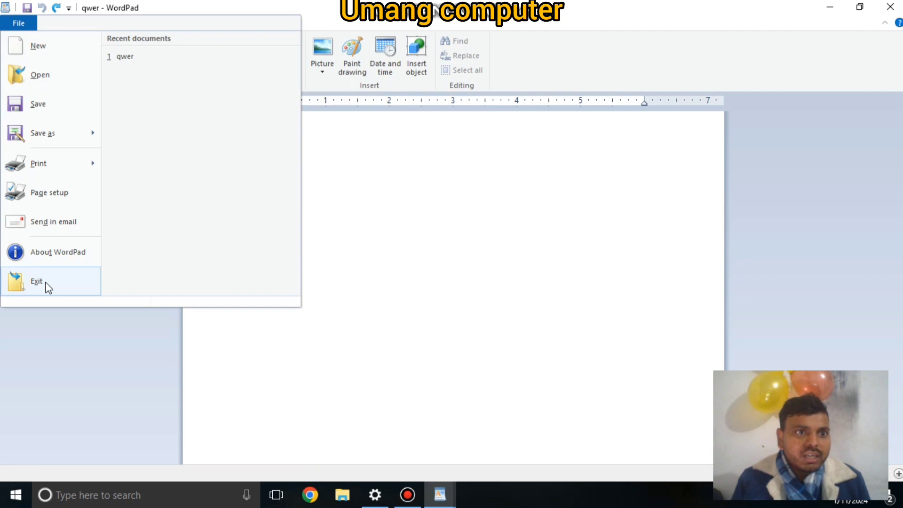
{"action": "left_click", "coordinate": [40, 194]}
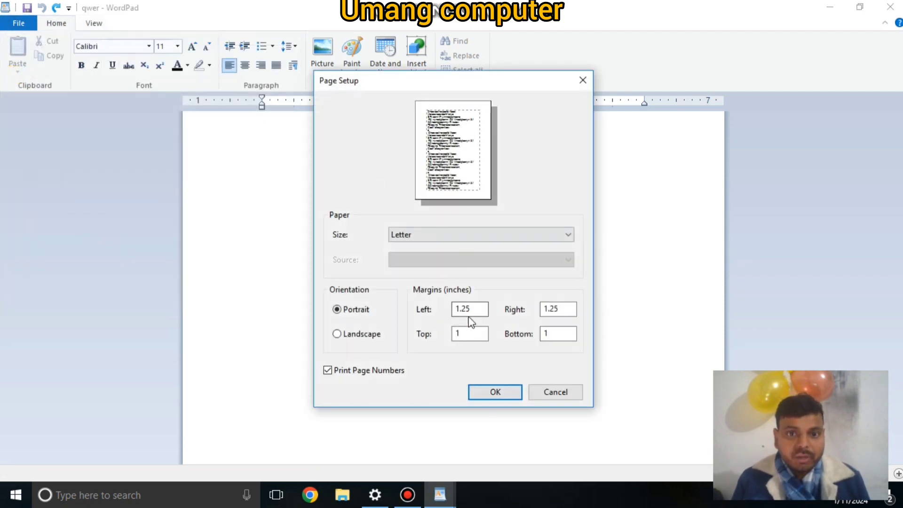
{"action": "left_click", "coordinate": [337, 335]}
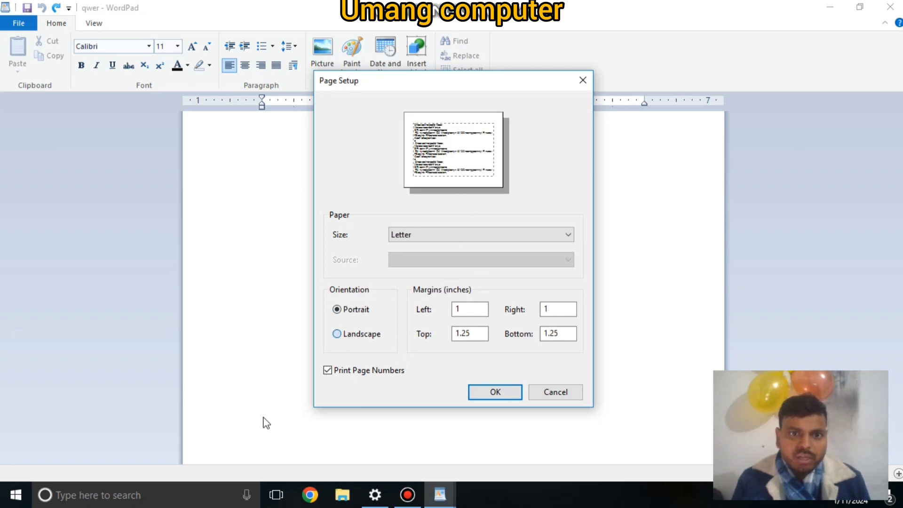
{"action": "left_click", "coordinate": [337, 310]}
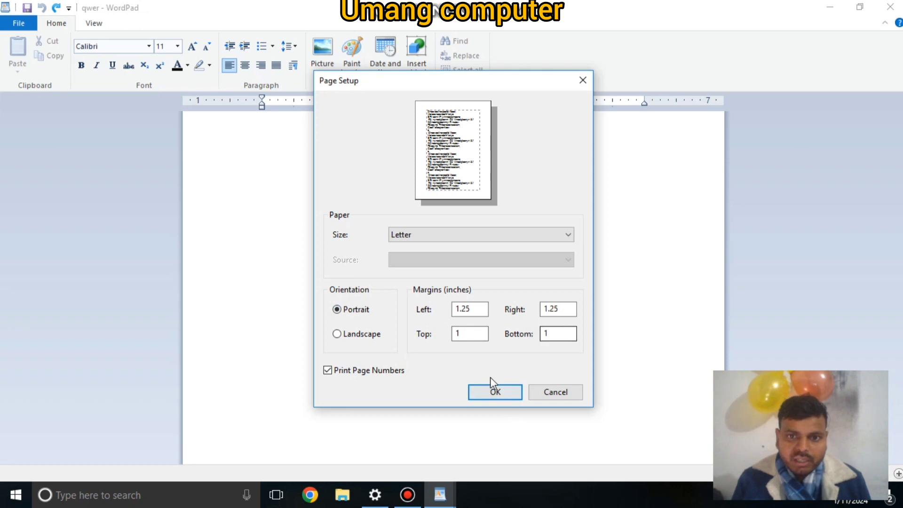
{"action": "left_click", "coordinate": [494, 391]}
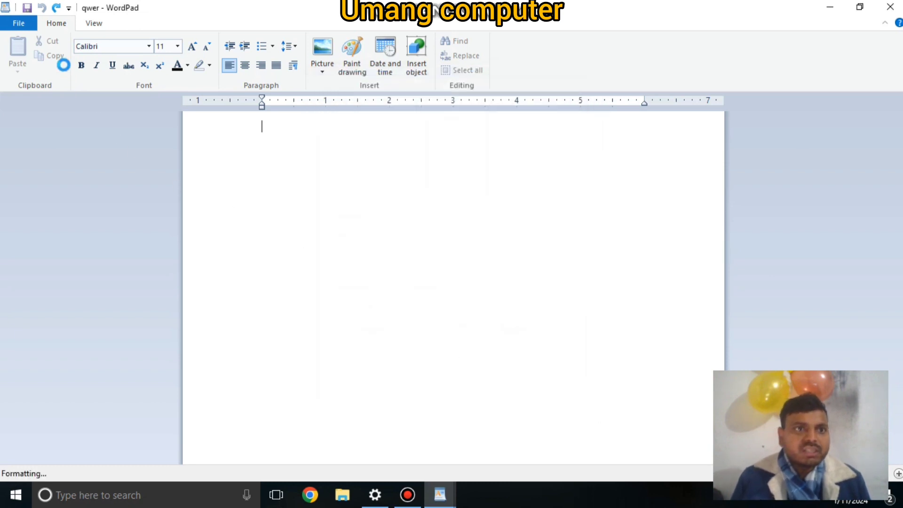
View the About WordPad information and close it.
{"action": "left_click", "coordinate": [30, 25]}
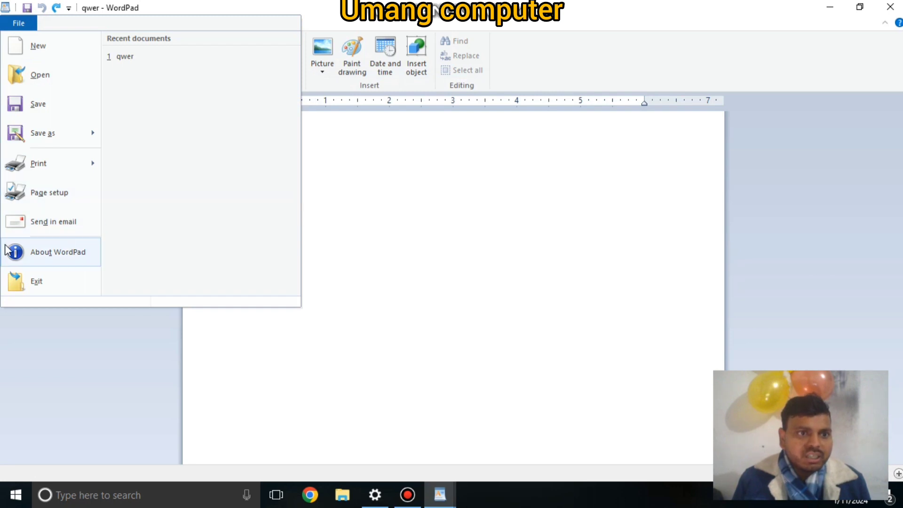
{"action": "left_click", "coordinate": [69, 258]}
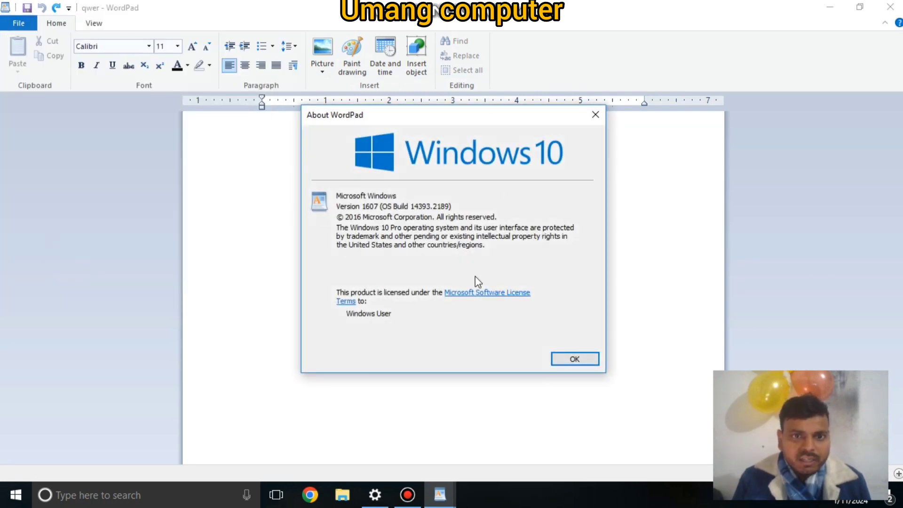
{"action": "left_click", "coordinate": [574, 359]}
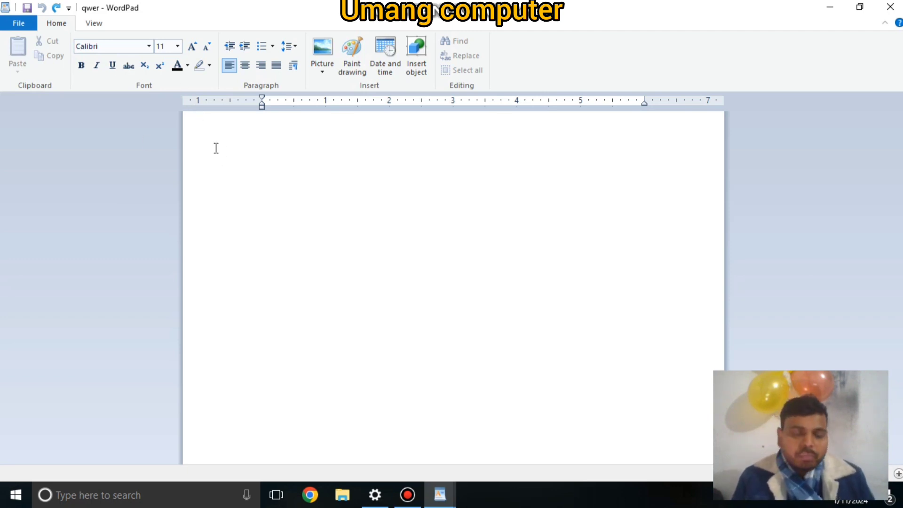
Enter the sample text "fgjgf", copy it, and paste it repeatedly until it fills almost two lines.
{"action": "type", "text": "fgjgf"}
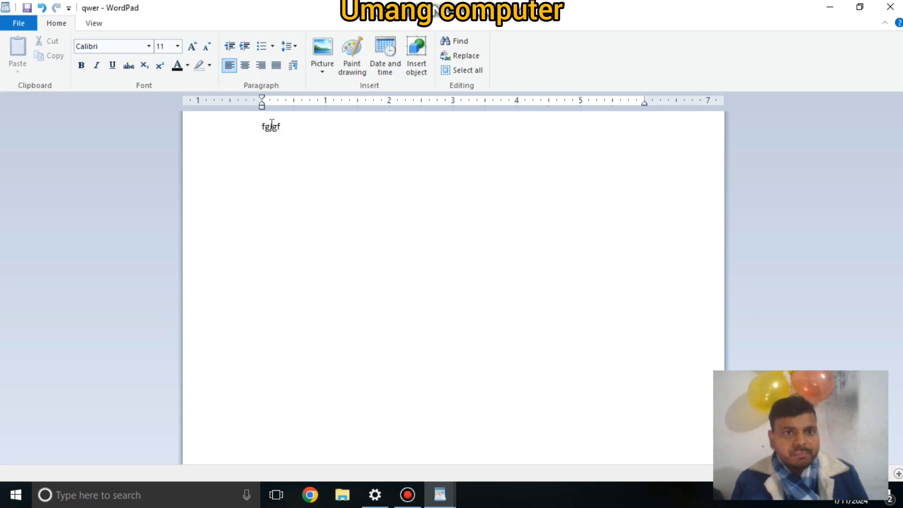
{"action": "left_click_drag", "start_coordinate": [289, 128], "coordinate": [142, 113]}
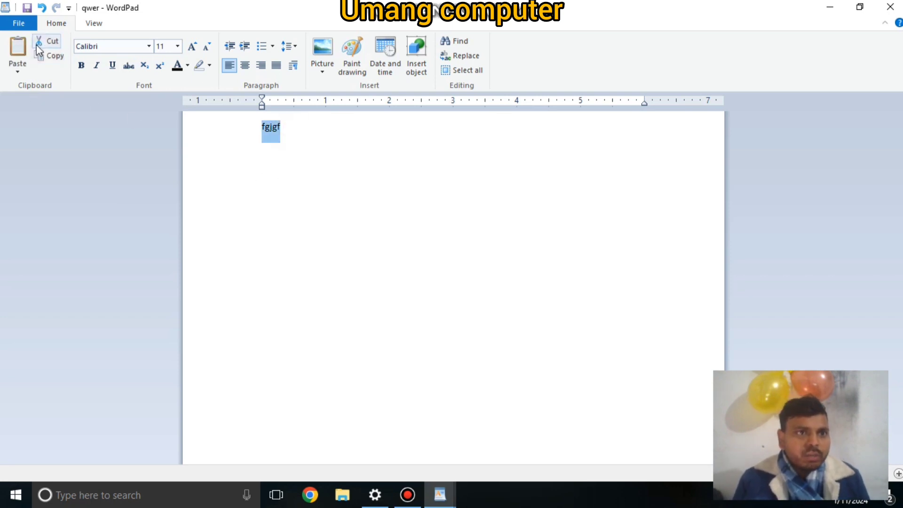
{"action": "left_click", "coordinate": [19, 51]}
{"action": "double_click", "coordinate": [20, 51]}
{"action": "left_click", "coordinate": [20, 51]}
{"action": "double_click", "coordinate": [19, 50]}
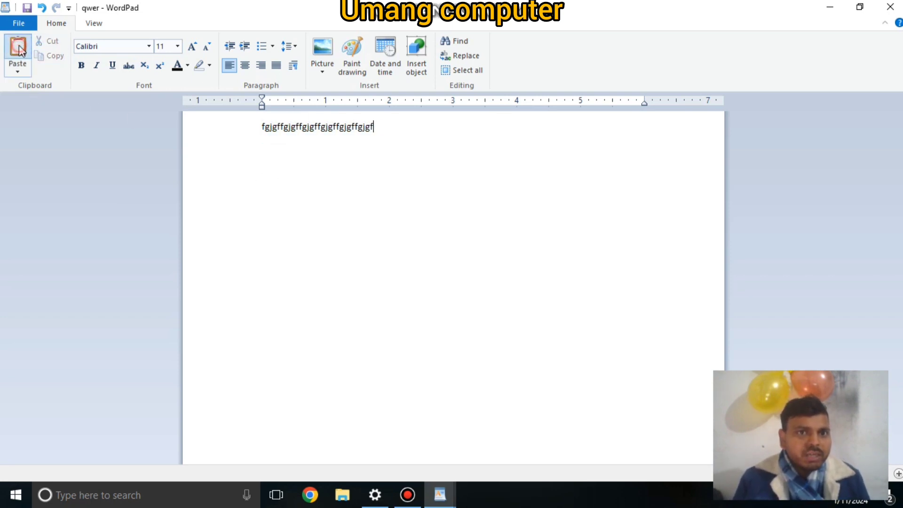
{"action": "double_click", "coordinate": [19, 51]}
{"action": "left_click", "coordinate": [19, 51]}
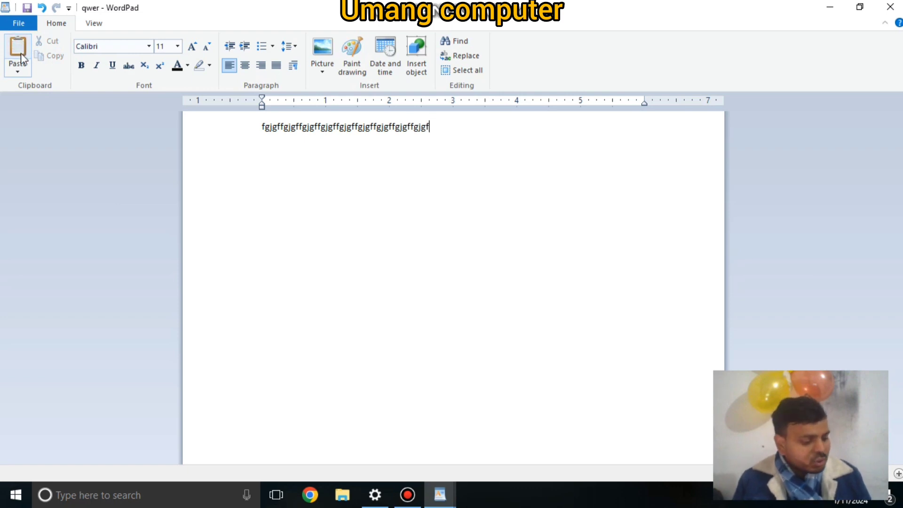
{"action": "left_click", "coordinate": [21, 53]}
{"action": "key", "text": "ctrl+v"}
{"action": "key", "text": "ctrl+v"}
{"action": "key", "text": "ctrl+v"}
{"action": "key", "text": "ctrl+v"}
{"action": "key", "text": "ctrl+v"}
{"action": "key", "text": "ctrl+v"}
{"action": "key", "text": "ctrl+v"}
{"action": "key", "text": "ctrl+v"}
{"action": "key", "text": "ctrl+v"}
{"action": "key", "text": "ctrl+v"}
{"action": "key", "text": "ctrl+v"}
{"action": "key", "text": "ctrl+v"}
{"action": "key", "text": "ctrl+v"}
{"action": "key", "text": "ctrl+v"}
{"action": "key", "text": "ctrl+v"}
{"action": "key", "text": "ctrl+v"}
{"action": "key", "text": "ctrl+v"}
{"action": "key", "text": "ctrl+v"}
{"action": "key", "text": "ctrl+v"}
{"action": "key", "text": "ctrl+v"}
{"action": "key", "text": "ctrl+v"}
{"action": "key", "text": "ctrl+v"}
{"action": "key", "text": "ctrl+v"}
{"action": "key", "text": "ctrl+v"}
{"action": "key", "text": "ctrl+v"}
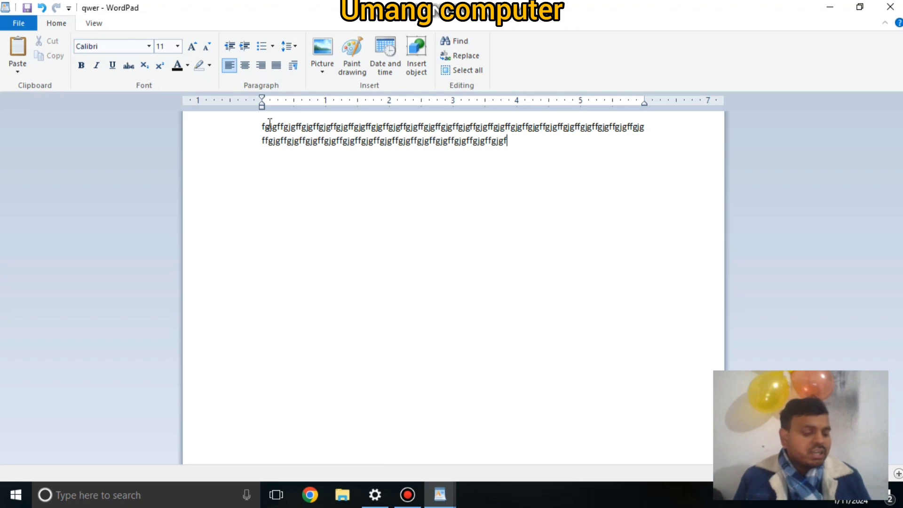
Copy the whole two-line text and paste it as six paragraphs.
{"action": "key", "text": "ctrl+a"}
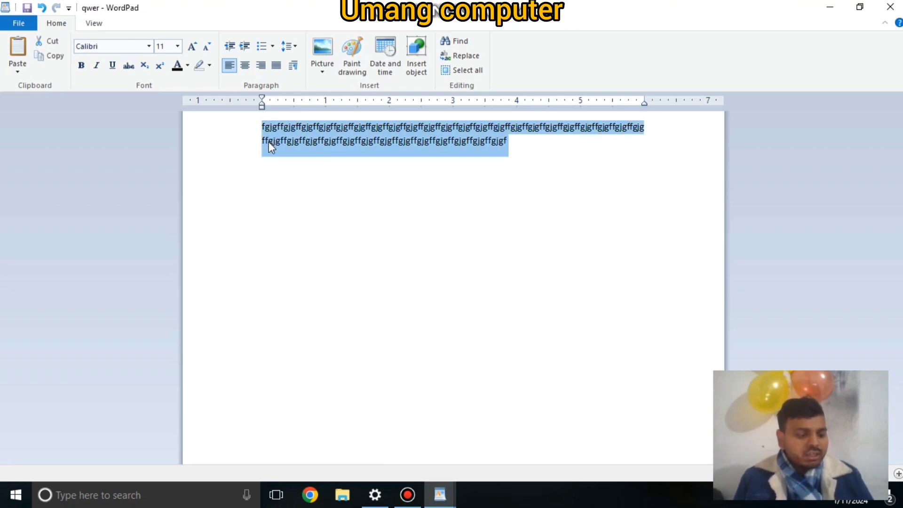
{"action": "key", "text": "ctrl+v"}
{"action": "key", "text": "ctrl+v"}
{"action": "key", "text": "ctrl+v"}
{"action": "key", "text": "ctrl+v"}
{"action": "key", "text": "ctrl+v"}
{"action": "key", "text": "ctrl+v"}
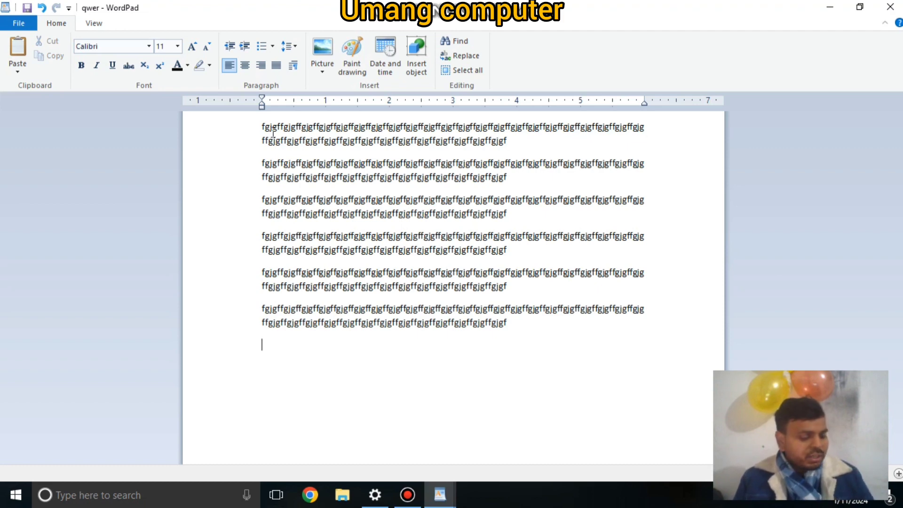
Undo all the typing and pasting until the document is empty.
{"action": "key", "text": "ctrl+z"}
{"action": "key", "text": "ctrl+z"}
{"action": "key", "text": "ctrl+z"}
{"action": "key", "text": "ctrl+z"}
{"action": "key", "text": "ctrl+z"}
{"action": "key", "text": "ctrl+z"}
{"action": "key", "text": "ctrl+z"}
{"action": "key", "text": "ctrl+z"}
{"action": "key", "text": "ctrl+z"}
{"action": "key", "text": "ctrl+z"}
{"action": "key", "text": "ctrl+z"}
{"action": "key", "text": "ctrl+z"}
{"action": "key", "text": "ctrl+z"}
{"action": "key", "text": "ctrl+z"}
{"action": "key", "text": "ctrl+z"}
{"action": "key", "text": "ctrl+z"}
{"action": "key", "text": "ctrl+z"}
{"action": "key", "text": "ctrl+z"}
{"action": "key", "text": "ctrl+z"}
{"action": "key", "text": "ctrl+z"}
{"action": "key", "text": "ctrl+z"}
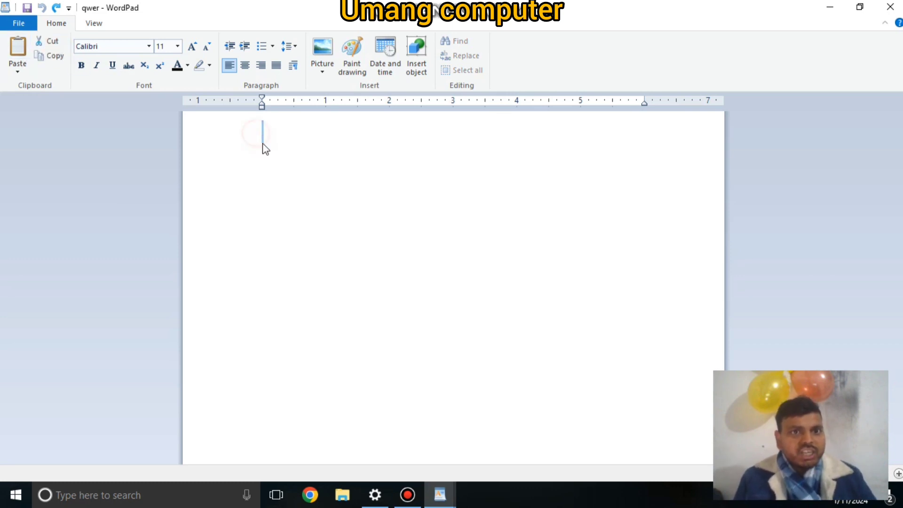
Enter the sample text "sdfgsdfg", cut it, and paste it several lines further down the page.
{"action": "type", "text": "sdfgsdfg"}
{"action": "key", "text": "ctrl+a"}
{"action": "key", "text": "ctrl+c"}
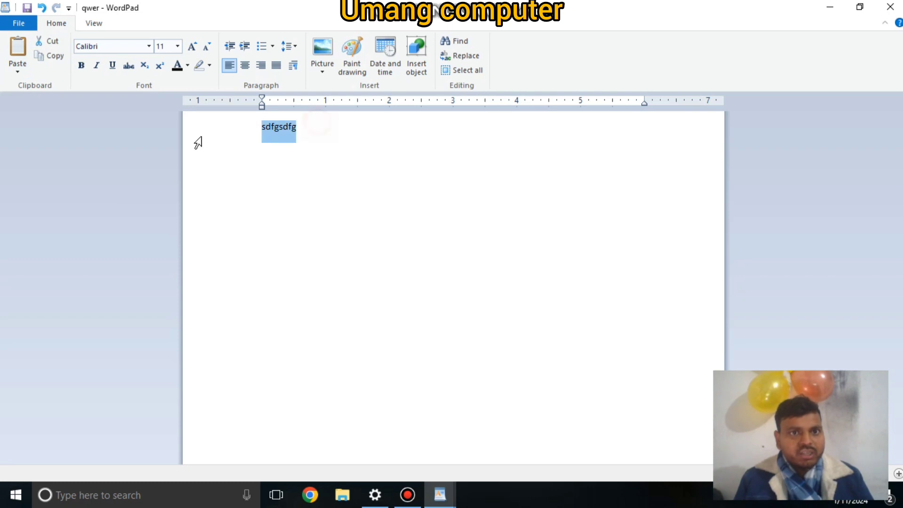
{"action": "left_click", "coordinate": [52, 43]}
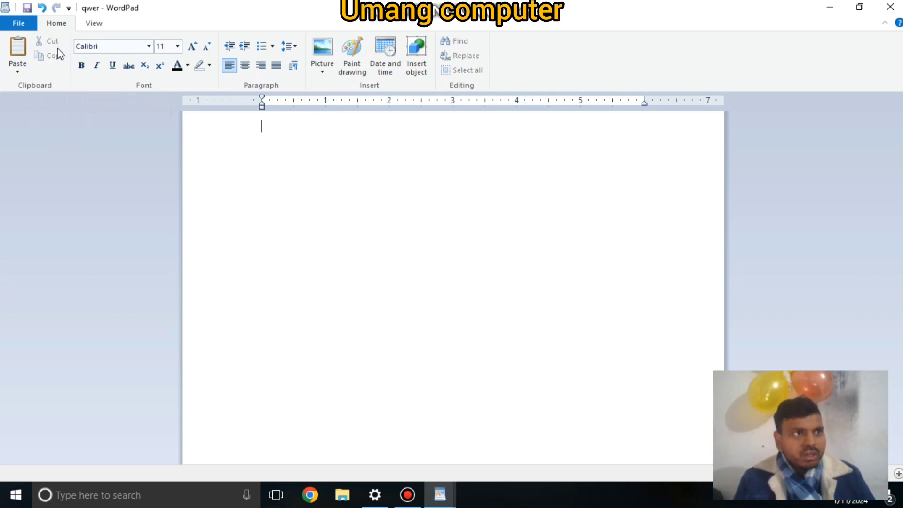
{"action": "left_click", "coordinate": [382, 252]}
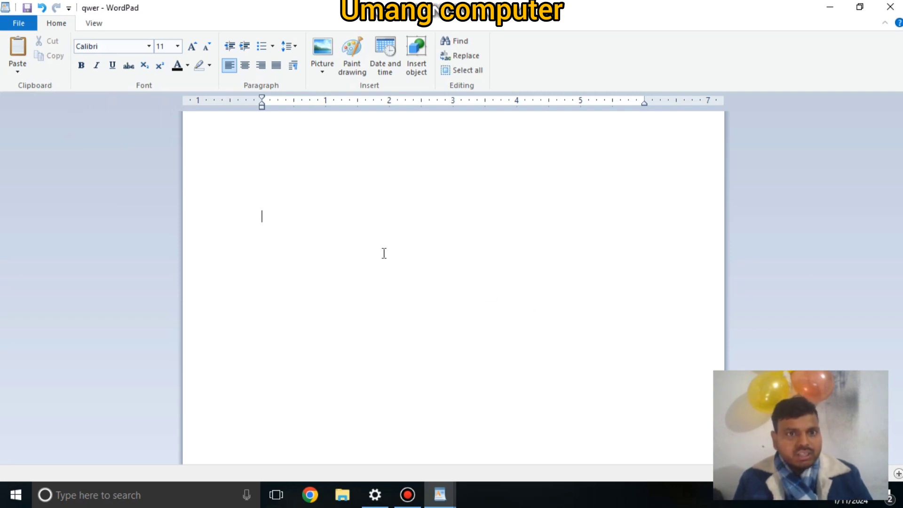
{"action": "key", "text": "ctrl+v"}
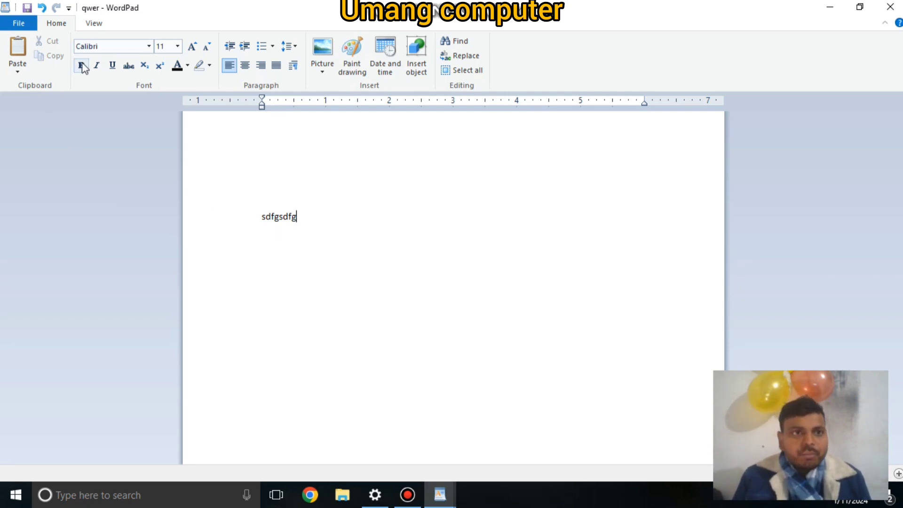
Try the Blackadder ITC font without selecting any text, and enter "dsfgsdfgs" on the line above "sdfgsdfg".
{"action": "left_click", "coordinate": [148, 49]}
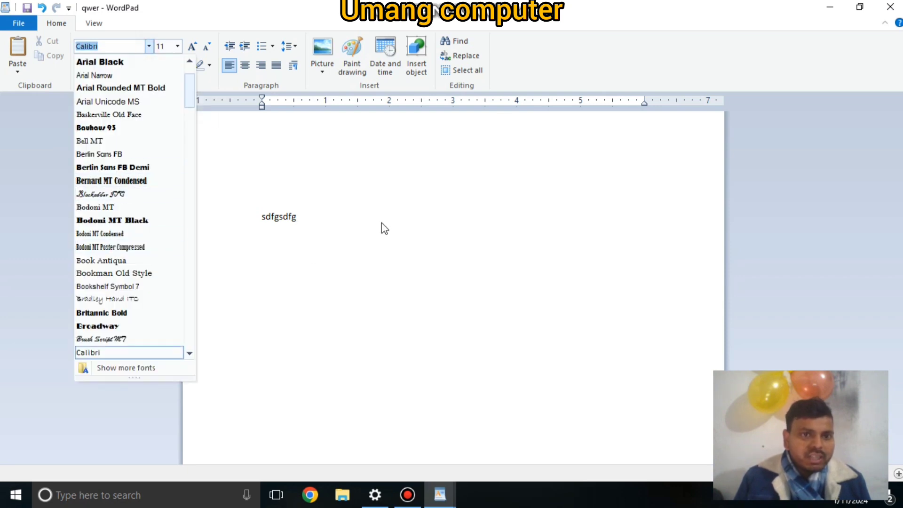
{"action": "left_click", "coordinate": [111, 197]}
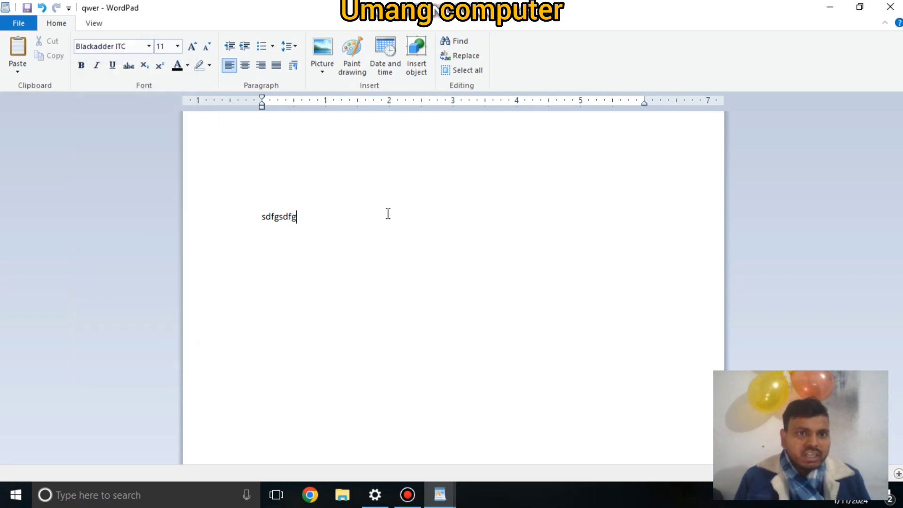
{"action": "left_click", "coordinate": [336, 206]}
{"action": "type", "text": "dsfgsdfgs"}
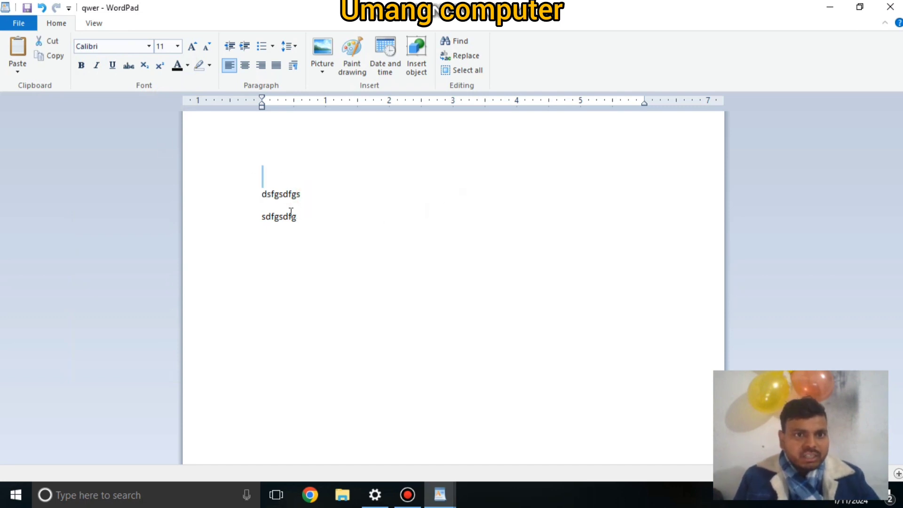
Apply the Blackadder ITC font to all the text in the document.
{"action": "key", "text": "ctrl+a"}
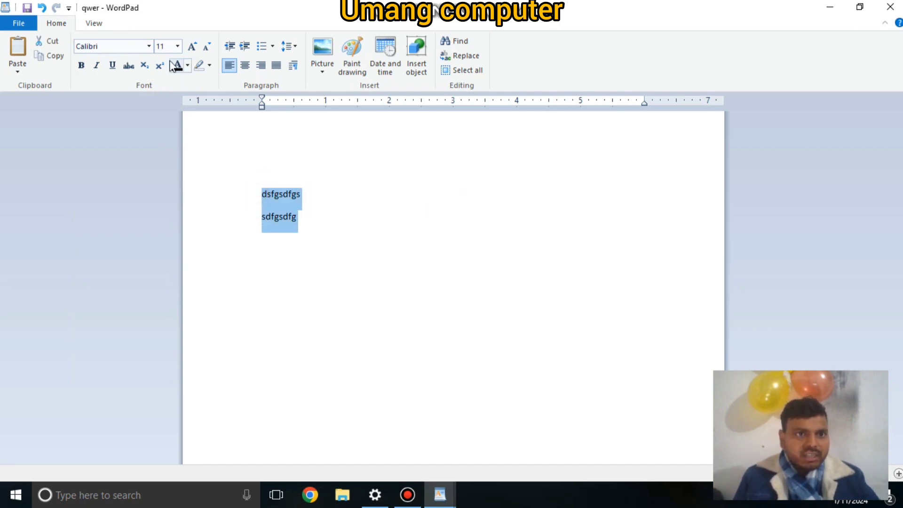
{"action": "left_click", "coordinate": [148, 46]}
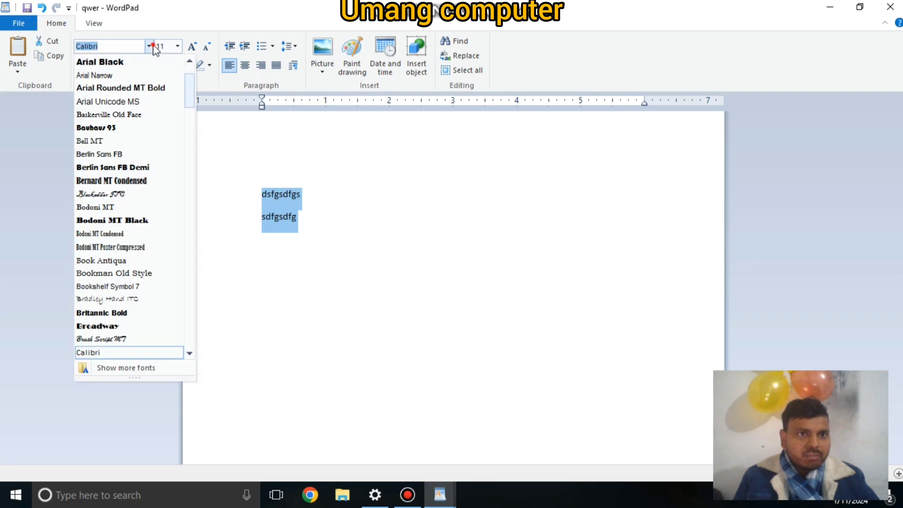
{"action": "left_click", "coordinate": [142, 195]}
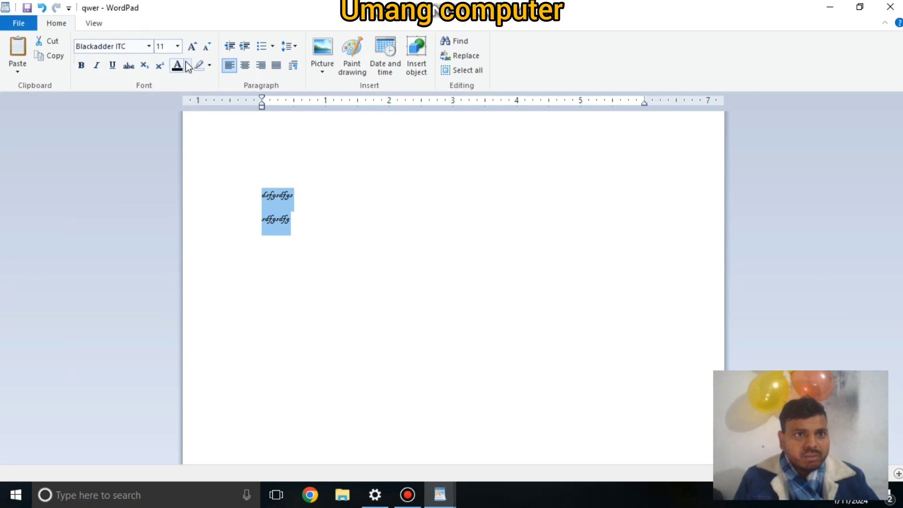
Set the size of the selected text to 22 and grow it stepwise to 28.
{"action": "left_click", "coordinate": [178, 46]}
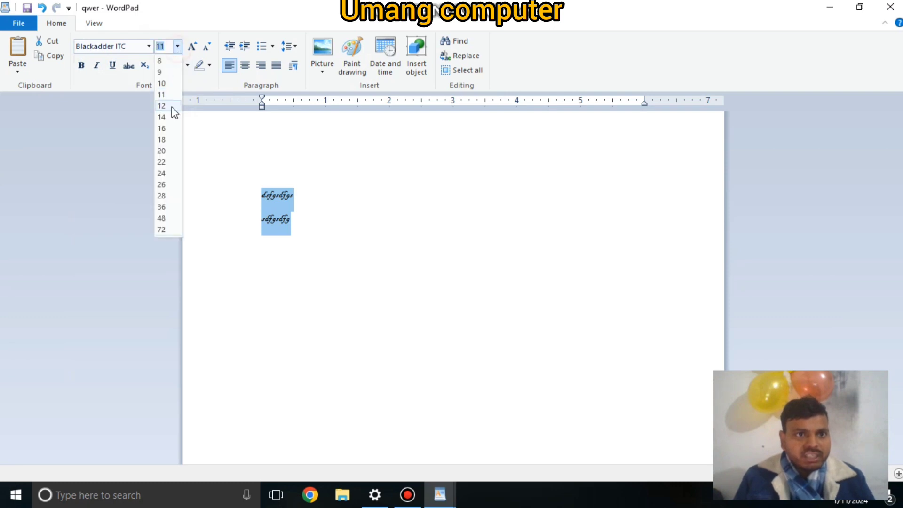
{"action": "left_click", "coordinate": [162, 162]}
{"action": "left_click", "coordinate": [193, 47]}
{"action": "left_click", "coordinate": [193, 47]}
{"action": "left_click", "coordinate": [193, 47]}
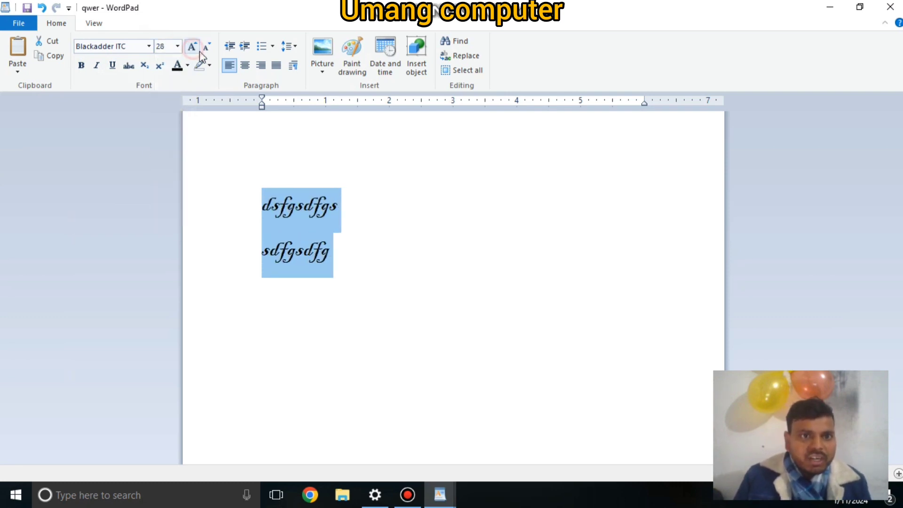
Shrink the selected text to size 24 and enlarge it again to 36.
{"action": "left_click", "coordinate": [205, 48]}
{"action": "left_click", "coordinate": [206, 48]}
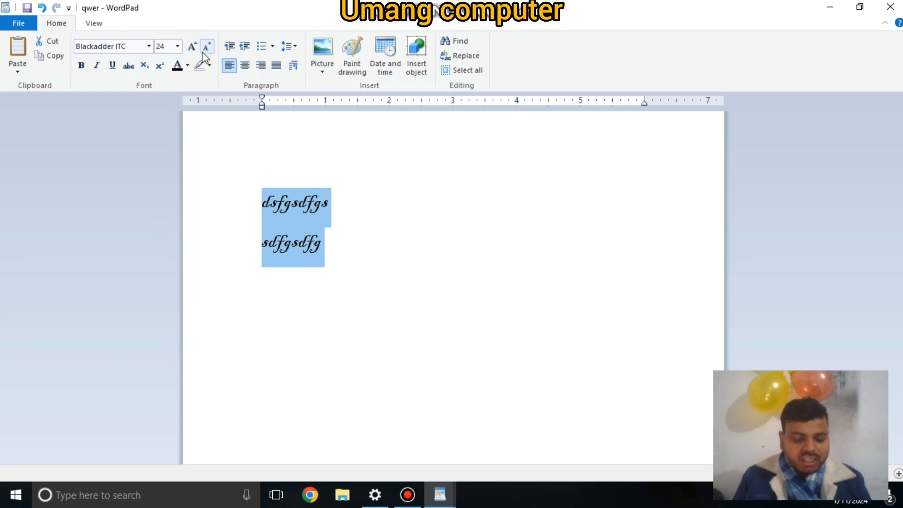
{"action": "key", "text": "ctrl+shift+period"}
{"action": "key", "text": "ctrl+shift+period"}
{"action": "key", "text": "ctrl+shift+period"}
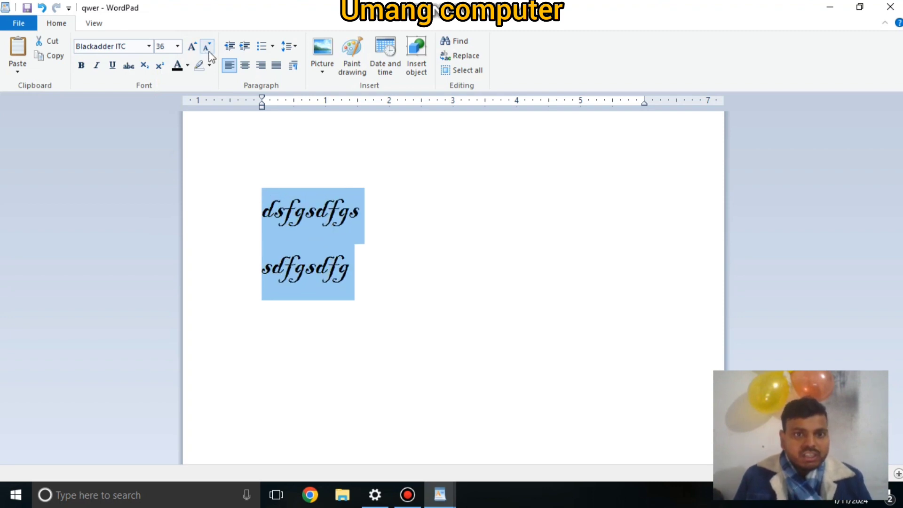
Enlarge the selected text stepwise up to size 1638.
{"action": "key", "text": "ctrl+shift+period"}
{"action": "key", "text": "ctrl+shift+comma"}
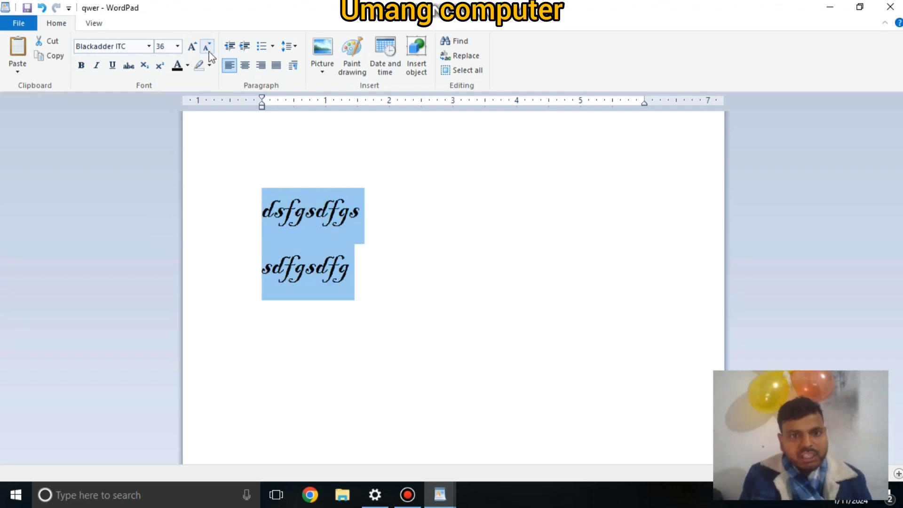
{"action": "key", "text": "ctrl+shift+period"}
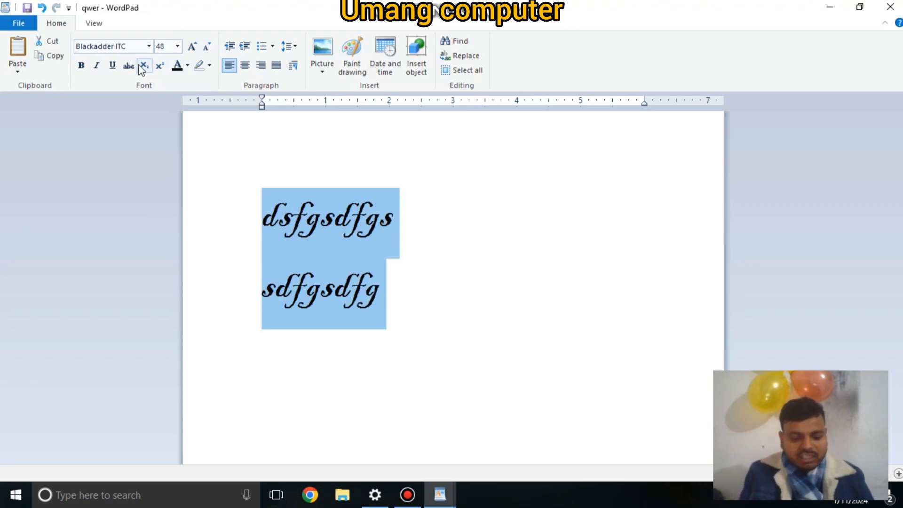
{"action": "key", "text": "ctrl+shift+period"}
{"action": "key", "text": "ctrl+shift+period"}
{"action": "key", "text": "ctrl+shift+period"}
{"action": "key", "text": "ctrl+shift+period"}
{"action": "key", "text": "ctrl+shift+period"}
{"action": "key", "text": "ctrl+shift+period"}
{"action": "key", "text": "ctrl+shift+period"}
{"action": "key", "text": "ctrl+shift+period"}
{"action": "key", "text": "ctrl+shift+period"}
{"action": "key", "text": "ctrl+shift+period"}
{"action": "key", "text": "ctrl+shift+period"}
{"action": "key", "text": "ctrl+shift+period"}
{"action": "key", "text": "ctrl+shift+period"}
{"action": "key", "text": "ctrl+shift+period"}
{"action": "key", "text": "ctrl+shift+period"}
{"action": "key", "text": "ctrl+shift+period"}
{"action": "key", "text": "ctrl+shift+period"}
{"action": "key", "text": "ctrl+shift+period"}
{"action": "key", "text": "ctrl+shift+period"}
{"action": "key", "text": "ctrl+shift+period"}
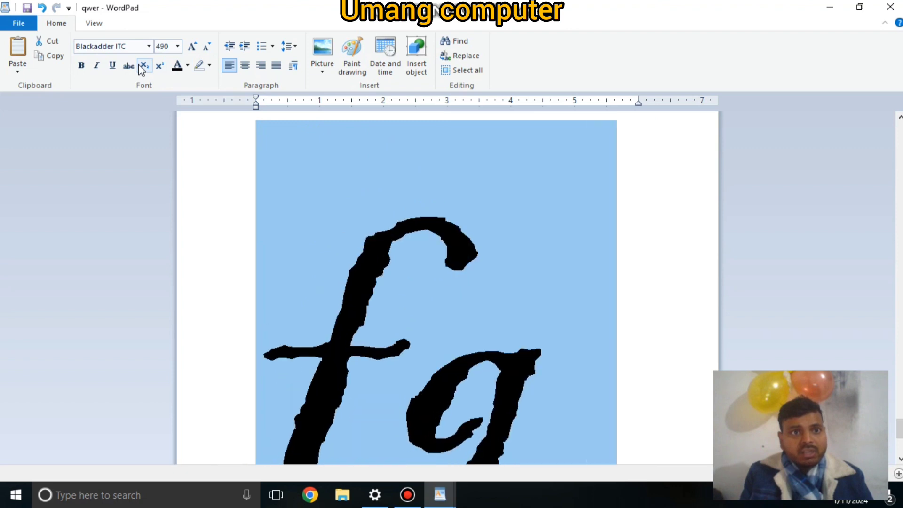
{"action": "key", "text": "ctrl+shift+period"}
{"action": "key", "text": "ctrl+shift+period"}
{"action": "key", "text": "ctrl+shift+period"}
{"action": "key", "text": "ctrl+shift+period"}
{"action": "key", "text": "ctrl+shift+period"}
{"action": "key", "text": "ctrl+shift+period"}
{"action": "key", "text": "ctrl+shift+period"}
{"action": "key", "text": "ctrl+shift+period"}
{"action": "key", "text": "ctrl+shift+period"}
{"action": "key", "text": "ctrl+shift+period"}
{"action": "key", "text": "ctrl+shift+period"}
{"action": "key", "text": "ctrl+shift+period"}
{"action": "key", "text": "ctrl+shift+period"}
{"action": "key", "text": "ctrl+shift+period"}
{"action": "key", "text": "ctrl+shift+period"}
{"action": "key", "text": "ctrl+shift+period"}
{"action": "key", "text": "ctrl+shift+period"}
{"action": "key", "text": "ctrl+shift+period"}
{"action": "key", "text": "ctrl+shift+period"}
{"action": "key", "text": "ctrl+shift+period"}
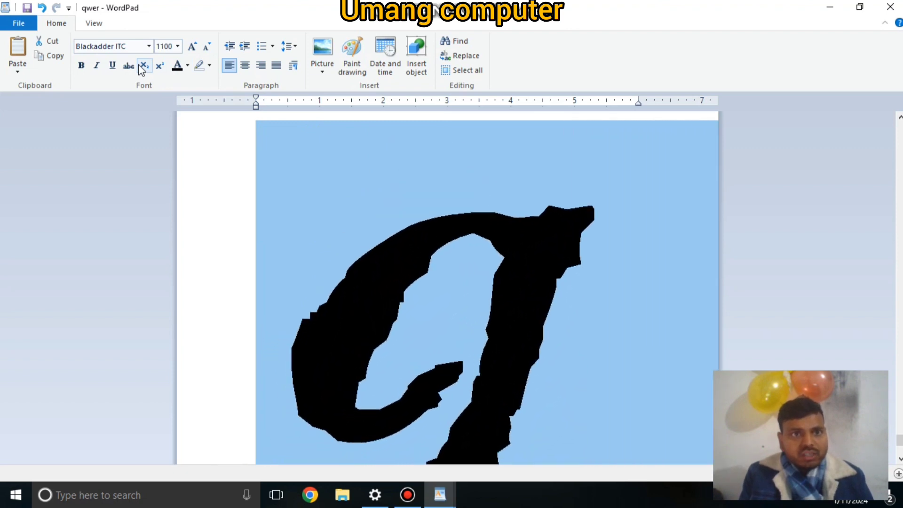
{"action": "key", "text": "ctrl+shift+period"}
{"action": "key", "text": "ctrl+shift+period"}
{"action": "key", "text": "ctrl+shift+period"}
{"action": "key", "text": "ctrl+shift+period"}
{"action": "key", "text": "ctrl+shift+period"}
{"action": "key", "text": "ctrl+shift+period"}
{"action": "key", "text": "ctrl+shift+period"}
{"action": "key", "text": "ctrl+shift+period"}
{"action": "key", "text": "ctrl+shift+period"}
{"action": "key", "text": "ctrl+shift+period"}
{"action": "key", "text": "ctrl+shift+period"}
{"action": "key", "text": "ctrl+shift+period"}
{"action": "key", "text": "ctrl+shift+period"}
{"action": "key", "text": "ctrl+shift+period"}
{"action": "key", "text": "ctrl+shift+period"}
{"action": "key", "text": "ctrl+shift+period"}
{"action": "key", "text": "ctrl+shift+period"}
{"action": "key", "text": "ctrl+shift+period"}
{"action": "key", "text": "ctrl+shift+period"}
{"action": "key", "text": "ctrl+shift+period"}
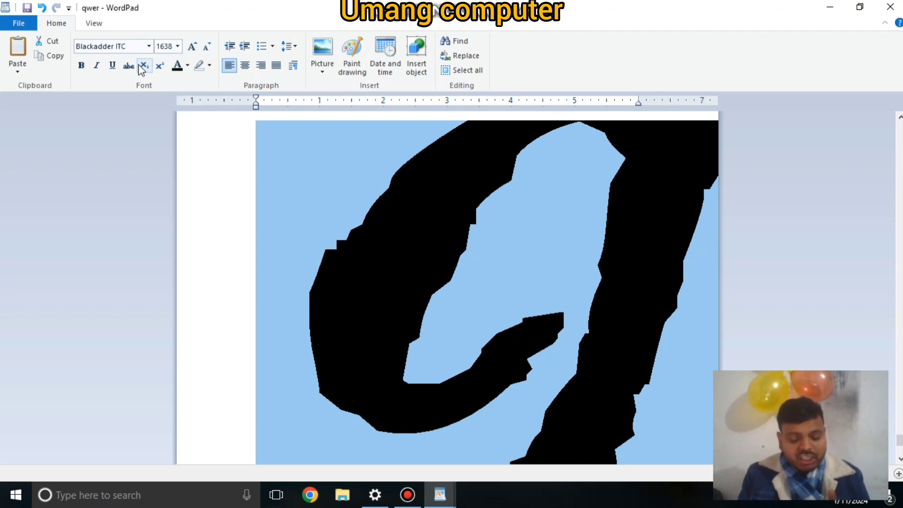
Shrink the selected text stepwise all the way down to size 1.
{"action": "key", "text": "ctrl+shift+comma"}
{"action": "key", "text": "ctrl+shift+comma"}
{"action": "key", "text": "ctrl+shift+comma"}
{"action": "key", "text": "ctrl+shift+comma"}
{"action": "key", "text": "ctrl+shift+comma"}
{"action": "key", "text": "ctrl+shift+comma"}
{"action": "key", "text": "ctrl+shift+comma"}
{"action": "key", "text": "ctrl+shift+comma"}
{"action": "key", "text": "ctrl+shift+comma"}
{"action": "key", "text": "ctrl+shift+comma"}
{"action": "key", "text": "ctrl+shift+comma"}
{"action": "key", "text": "ctrl+shift+comma"}
{"action": "key", "text": "ctrl+shift+comma"}
{"action": "key", "text": "ctrl+shift+comma"}
{"action": "key", "text": "ctrl+shift+comma"}
{"action": "key", "text": "ctrl+shift+comma"}
{"action": "key", "text": "ctrl+shift+comma"}
{"action": "key", "text": "ctrl+shift+comma"}
{"action": "key", "text": "ctrl+shift+comma"}
{"action": "key", "text": "ctrl+shift+comma"}
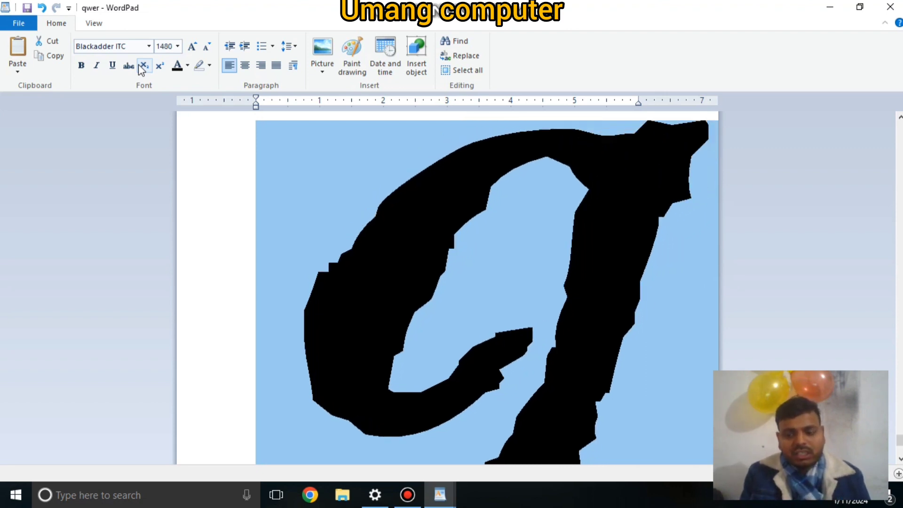
{"action": "key", "text": "ctrl+shift+comma"}
{"action": "key", "text": "ctrl+shift+comma"}
{"action": "key", "text": "ctrl+shift+comma"}
{"action": "key", "text": "ctrl+shift+comma"}
{"action": "key", "text": "ctrl+shift+comma"}
{"action": "key", "text": "ctrl+shift+comma"}
{"action": "key", "text": "ctrl+shift+comma"}
{"action": "key", "text": "ctrl+shift+comma"}
{"action": "key", "text": "ctrl+shift+comma"}
{"action": "key", "text": "ctrl+shift+comma"}
{"action": "key", "text": "ctrl+shift+comma"}
{"action": "key", "text": "ctrl+shift+comma"}
{"action": "key", "text": "ctrl+shift+comma"}
{"action": "key", "text": "ctrl+shift+comma"}
{"action": "key", "text": "ctrl+shift+comma"}
{"action": "key", "text": "ctrl+shift+comma"}
{"action": "key", "text": "ctrl+shift+comma"}
{"action": "key", "text": "ctrl+shift+comma"}
{"action": "key", "text": "ctrl+shift+comma"}
{"action": "key", "text": "ctrl+shift+comma"}
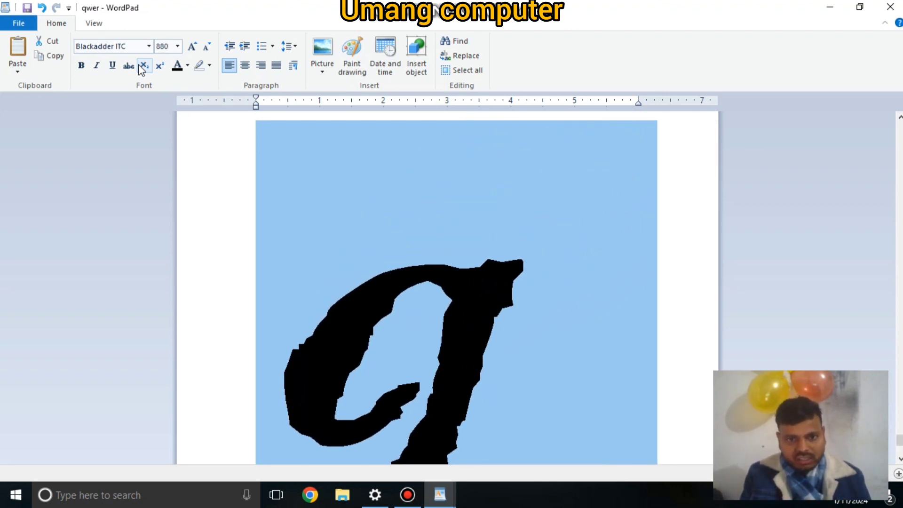
{"action": "key", "text": "ctrl+shift+comma"}
{"action": "key", "text": "ctrl+shift+comma"}
{"action": "key", "text": "ctrl+shift+comma"}
{"action": "key", "text": "ctrl+shift+comma"}
{"action": "key", "text": "ctrl+shift+comma"}
{"action": "key", "text": "ctrl+shift+comma"}
{"action": "key", "text": "ctrl+shift+comma"}
{"action": "key", "text": "ctrl+shift+comma"}
{"action": "key", "text": "ctrl+shift+comma"}
{"action": "key", "text": "ctrl+shift+comma"}
{"action": "key", "text": "ctrl+shift+comma"}
{"action": "key", "text": "ctrl+shift+comma"}
{"action": "key", "text": "ctrl+shift+comma"}
{"action": "key", "text": "ctrl+shift+comma"}
{"action": "key", "text": "ctrl+shift+comma"}
{"action": "key", "text": "ctrl+shift+comma"}
{"action": "key", "text": "ctrl+shift+comma"}
{"action": "key", "text": "ctrl+shift+comma"}
{"action": "key", "text": "ctrl+shift+comma"}
{"action": "key", "text": "ctrl+shift+comma"}
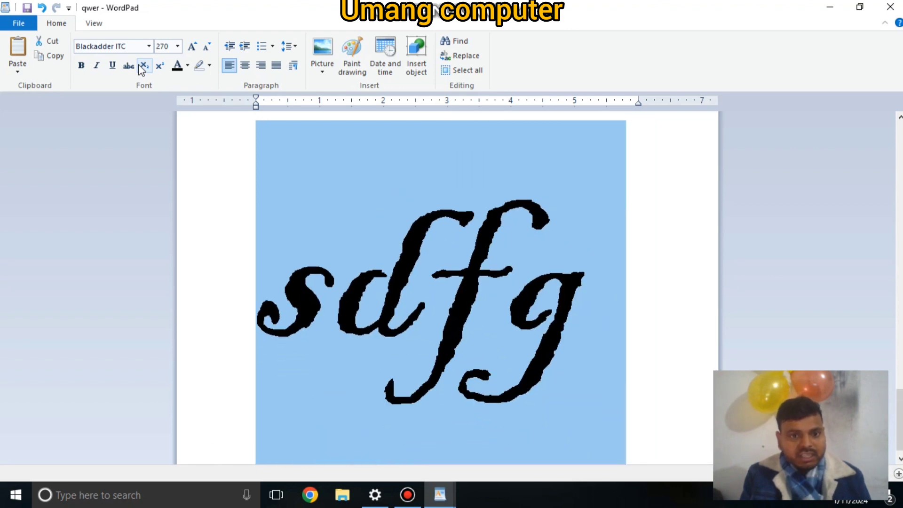
{"action": "key", "text": "ctrl+shift+comma"}
{"action": "key", "text": "ctrl+shift+comma"}
{"action": "key", "text": "ctrl+shift+comma"}
{"action": "key", "text": "ctrl+shift+comma"}
{"action": "key", "text": "ctrl+shift+comma"}
{"action": "key", "text": "ctrl+shift+comma"}
{"action": "key", "text": "ctrl+shift+comma"}
{"action": "key", "text": "ctrl+shift+comma"}
{"action": "key", "text": "ctrl+shift+comma"}
{"action": "key", "text": "ctrl+shift+comma"}
{"action": "key", "text": "ctrl+shift+comma"}
{"action": "key", "text": "ctrl+shift+comma"}
{"action": "key", "text": "ctrl+shift+comma"}
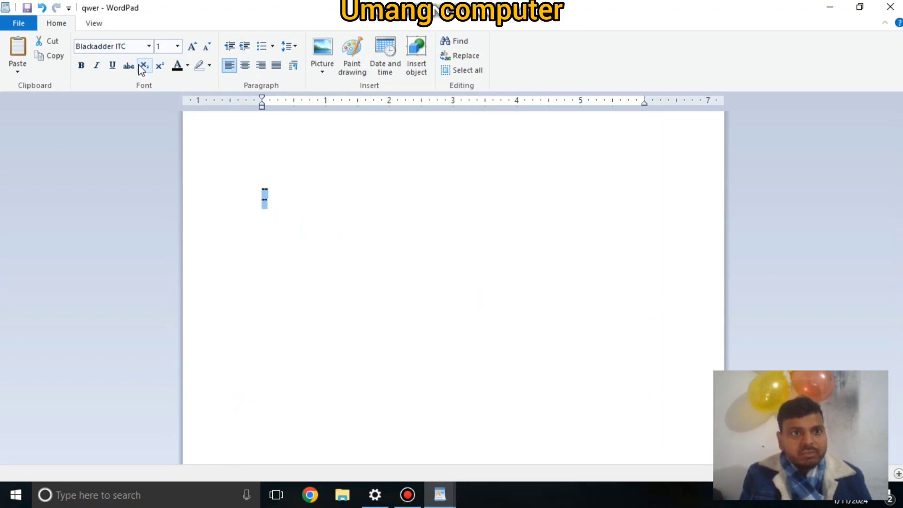
Grow the tiny selected text stepwise back to a large size, ending at 190.
{"action": "key", "text": "ctrl+shift+period"}
{"action": "key", "text": "ctrl+shift+period"}
{"action": "key", "text": "ctrl+shift+period"}
{"action": "key", "text": "ctrl+shift+period"}
{"action": "key", "text": "ctrl+shift+period"}
{"action": "key", "text": "ctrl+shift+period"}
{"action": "key", "text": "ctrl+shift+period"}
{"action": "key", "text": "ctrl+shift+period"}
{"action": "key", "text": "ctrl+shift+period"}
{"action": "key", "text": "ctrl+shift+period"}
{"action": "key", "text": "ctrl+shift+period"}
{"action": "key", "text": "ctrl+shift+period"}
{"action": "key", "text": "ctrl+shift+period"}
{"action": "key", "text": "ctrl+shift+period"}
{"action": "key", "text": "ctrl+shift+period"}
{"action": "key", "text": "ctrl+shift+period"}
{"action": "key", "text": "ctrl+shift+period"}
{"action": "key", "text": "ctrl+shift+period"}
{"action": "key", "text": "ctrl+shift+period"}
{"action": "key", "text": "ctrl+shift+period"}
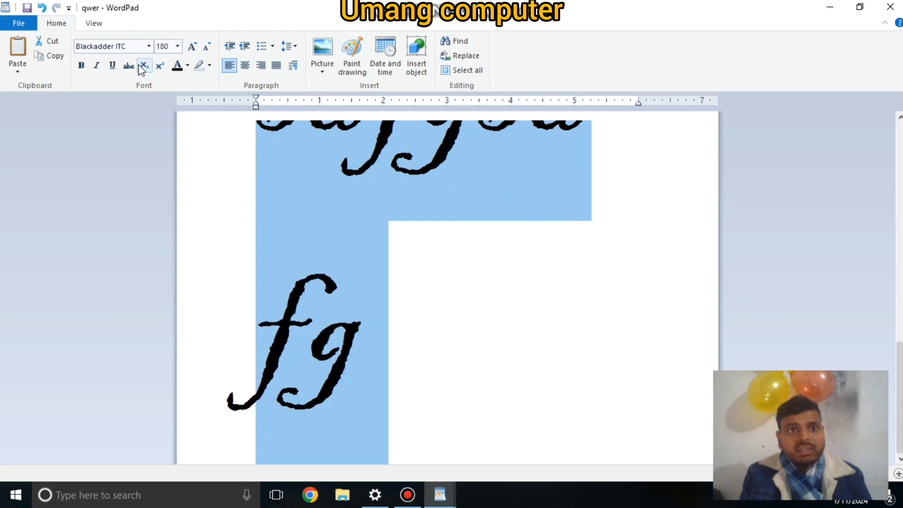
{"action": "key", "text": "ctrl+shift+comma"}
{"action": "key", "text": "ctrl+shift+comma"}
{"action": "key", "text": "ctrl+shift+comma"}
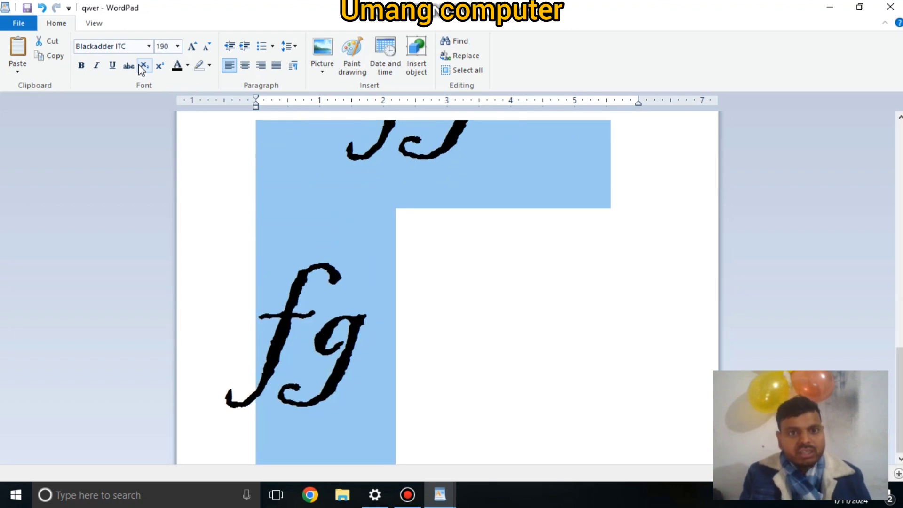
Shrink the selected text stepwise to size 28.
{"action": "key", "text": "ctrl+shift+comma"}
{"action": "key", "text": "ctrl+shift+comma"}
{"action": "key", "text": "ctrl+shift+comma"}
{"action": "key", "text": "ctrl+shift+comma"}
{"action": "key", "text": "ctrl+shift+comma"}
{"action": "key", "text": "ctrl+shift+comma"}
{"action": "key", "text": "ctrl+shift+comma"}
{"action": "key", "text": "ctrl+shift+comma"}
{"action": "key", "text": "ctrl+shift+comma"}
{"action": "key", "text": "ctrl+shift+comma"}
{"action": "key", "text": "ctrl+shift+comma"}
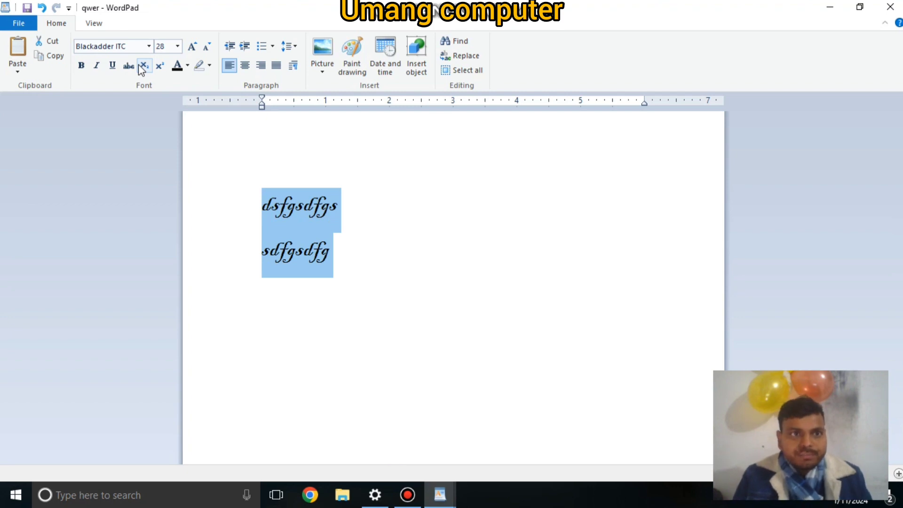
Toggle bold on and off for the two selected lines.
{"action": "left_click", "coordinate": [83, 67]}
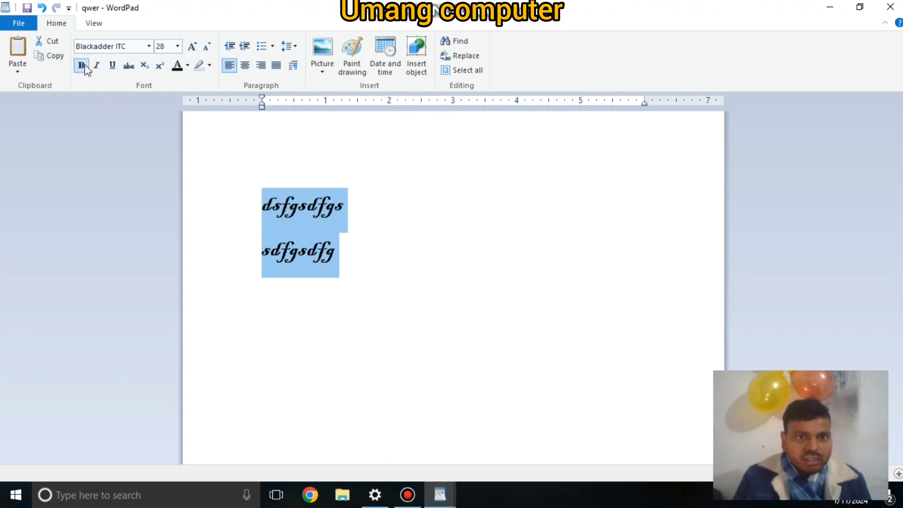
{"action": "left_click", "coordinate": [82, 66]}
{"action": "double_click", "coordinate": [82, 66]}
Try italic and underline on the selected lines and clear both formats again.
{"action": "left_click", "coordinate": [98, 66]}
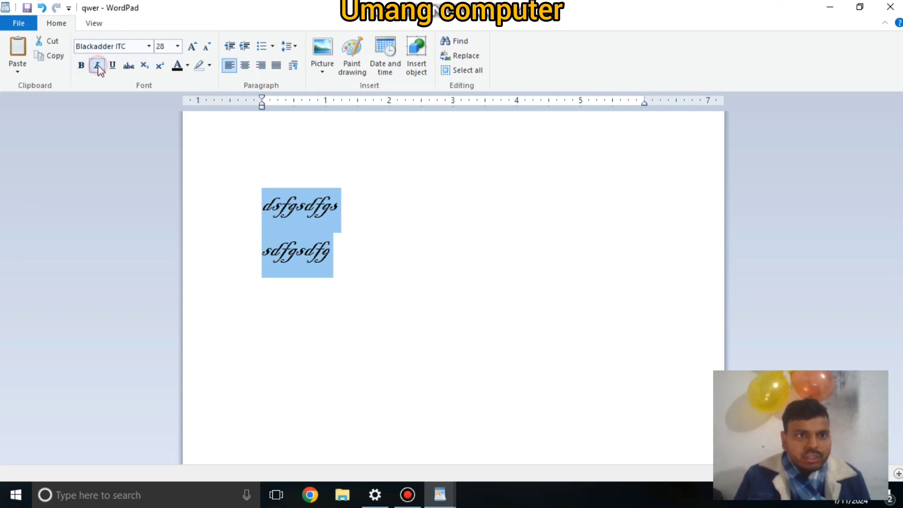
{"action": "left_click", "coordinate": [97, 65]}
{"action": "left_click", "coordinate": [98, 65]}
{"action": "left_click", "coordinate": [113, 69]}
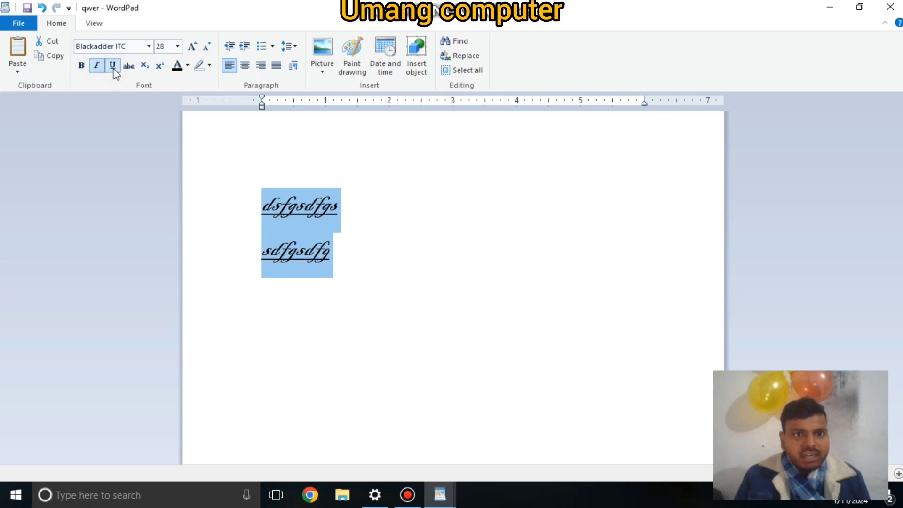
{"action": "left_click", "coordinate": [113, 70]}
{"action": "left_click", "coordinate": [98, 66]}
Apply strikethrough to the selected lines and remove it again.
{"action": "left_click", "coordinate": [133, 69]}
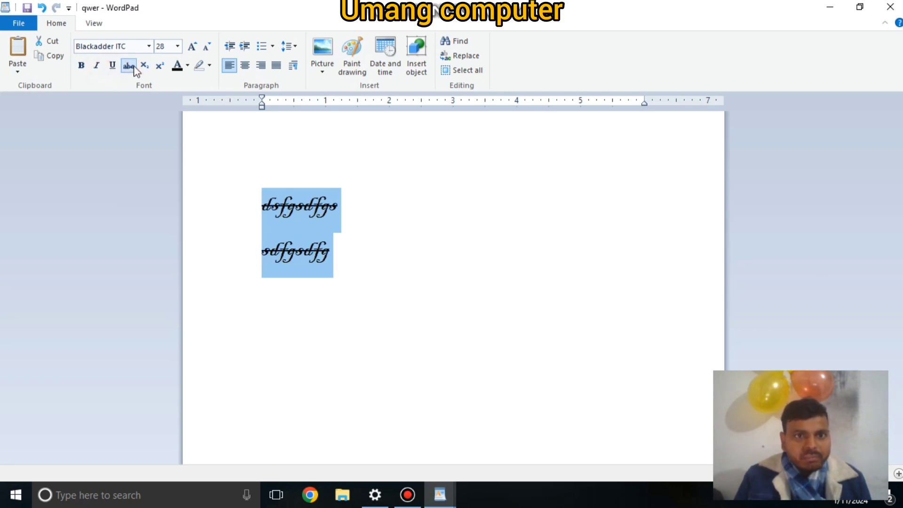
{"action": "left_click", "coordinate": [134, 68]}
Toggle subscript and superscript on and off for the selected lines.
{"action": "left_click", "coordinate": [146, 69]}
{"action": "left_click", "coordinate": [145, 68]}
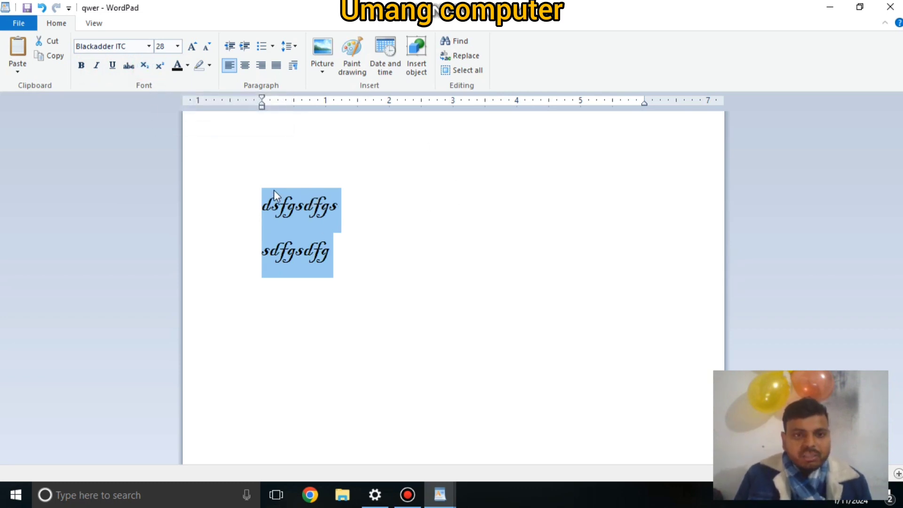
{"action": "left_click", "coordinate": [160, 66]}
{"action": "left_click", "coordinate": [160, 65]}
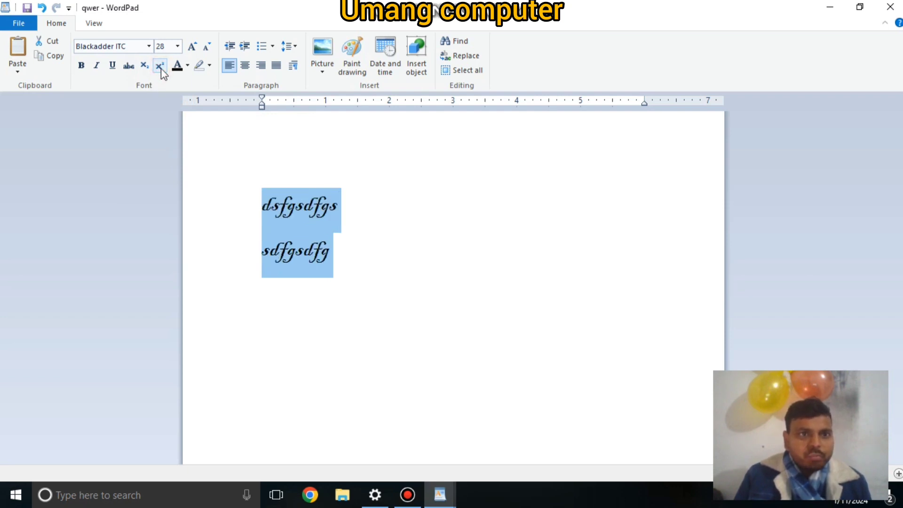
Colour the selected text red and give it a bright green highlight.
{"action": "left_click", "coordinate": [188, 66]}
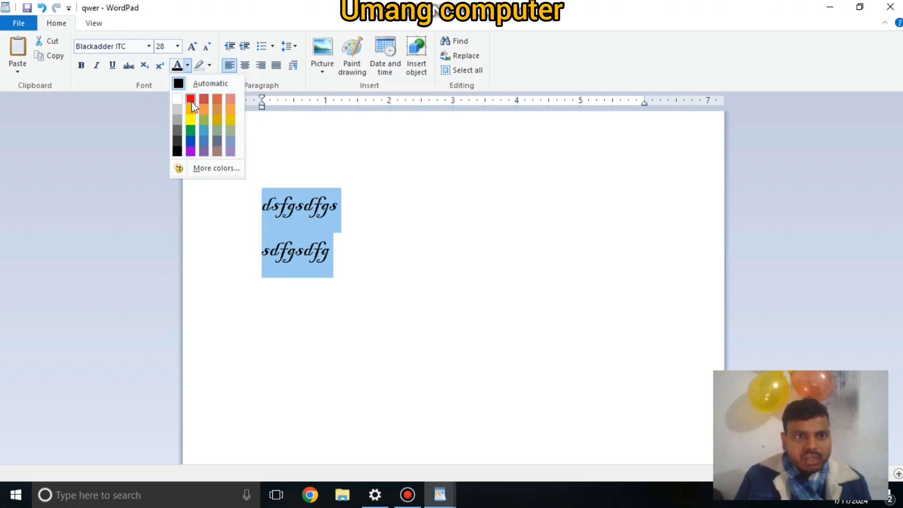
{"action": "left_click", "coordinate": [191, 100]}
{"action": "left_click", "coordinate": [210, 65]}
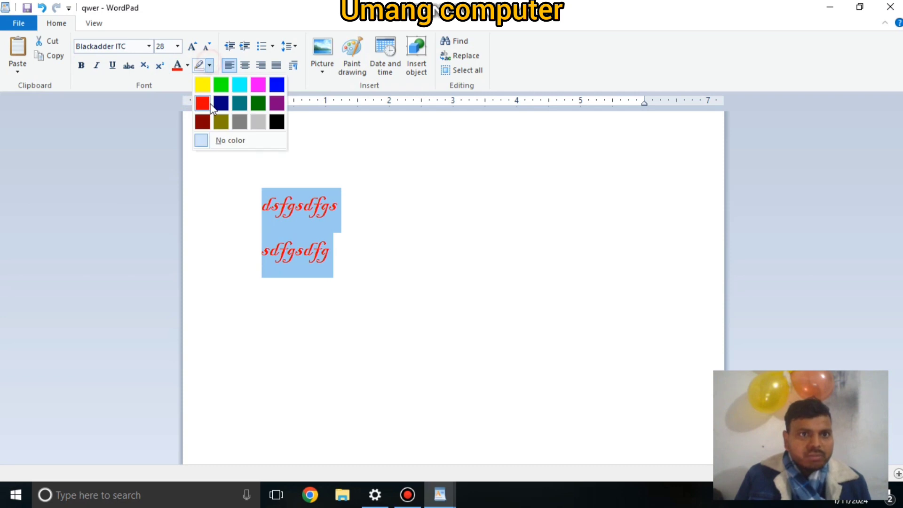
{"action": "left_click", "coordinate": [220, 88]}
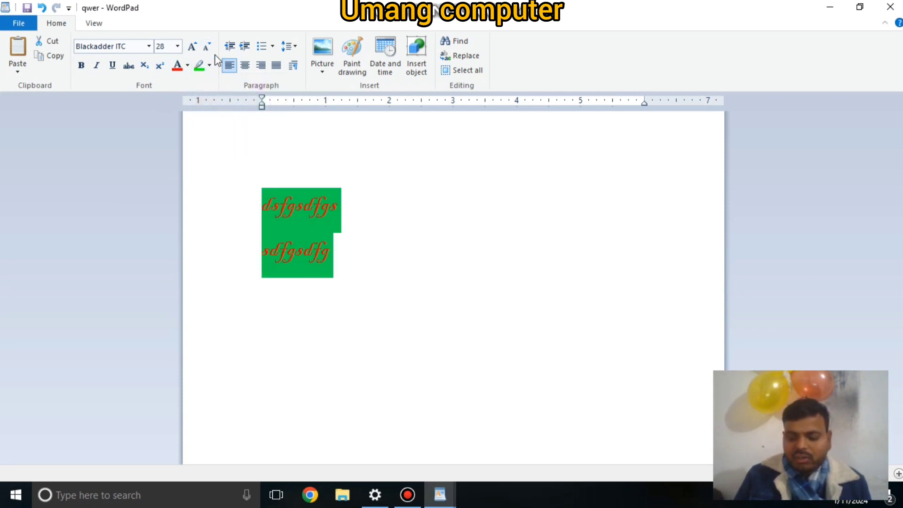
Increase the left indent of the selected lines by seven steps.
{"action": "left_click", "coordinate": [245, 47]}
{"action": "left_click", "coordinate": [244, 47]}
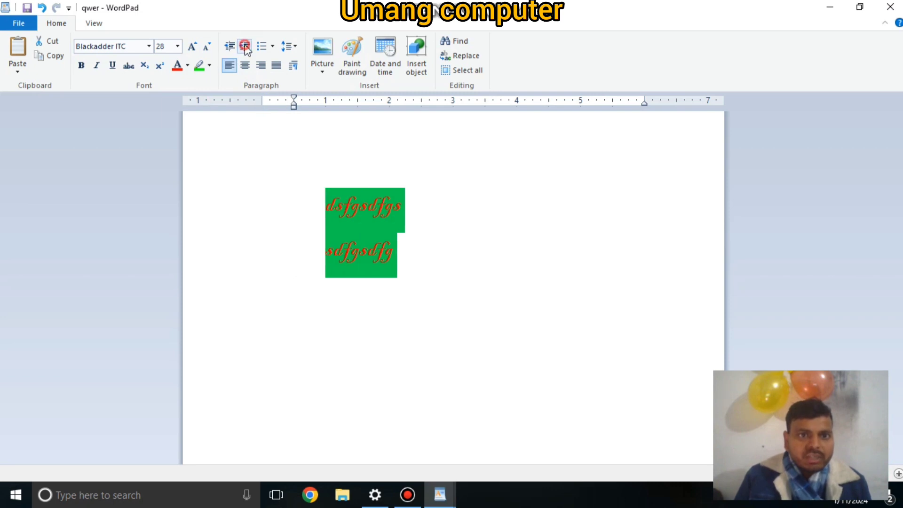
{"action": "left_click", "coordinate": [245, 47]}
{"action": "left_click", "coordinate": [245, 47]}
{"action": "left_click", "coordinate": [245, 47]}
{"action": "left_click", "coordinate": [245, 47]}
{"action": "left_click", "coordinate": [245, 47]}
Decrease the left indent of the selected lines stepwise to 1 inch.
{"action": "left_click", "coordinate": [232, 46]}
{"action": "left_click", "coordinate": [233, 46]}
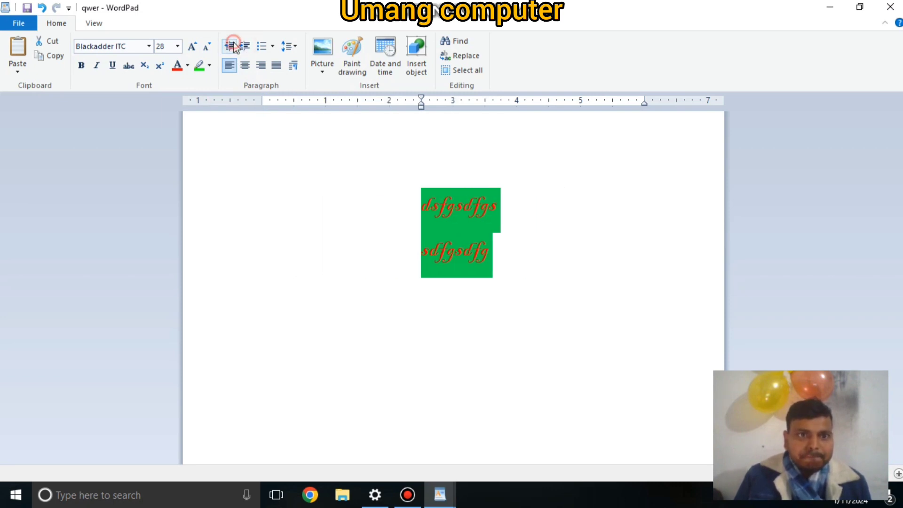
{"action": "left_click", "coordinate": [233, 46]}
{"action": "left_click", "coordinate": [233, 46]}
{"action": "left_click", "coordinate": [233, 46]}
Apply round bullets to the selected lines and replace them with the list items vvbn, vbm and vbm.
{"action": "left_click", "coordinate": [273, 46]}
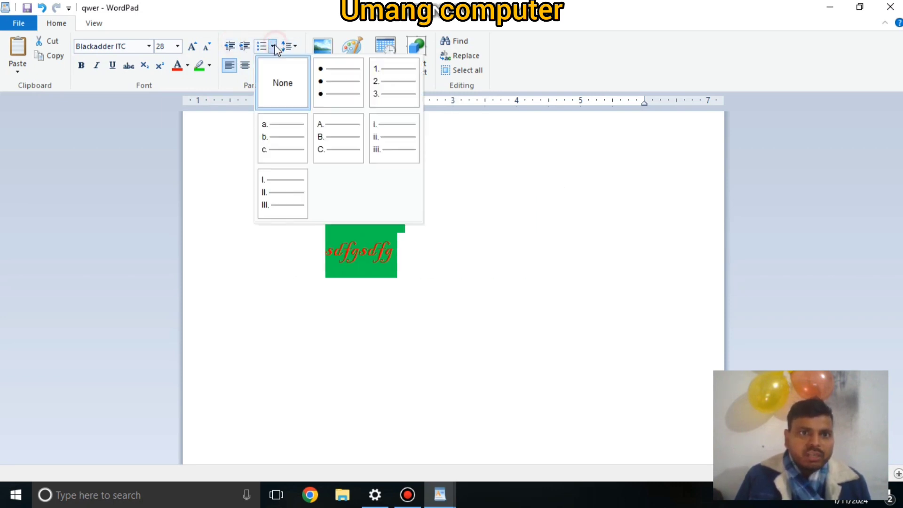
{"action": "left_click", "coordinate": [331, 81]}
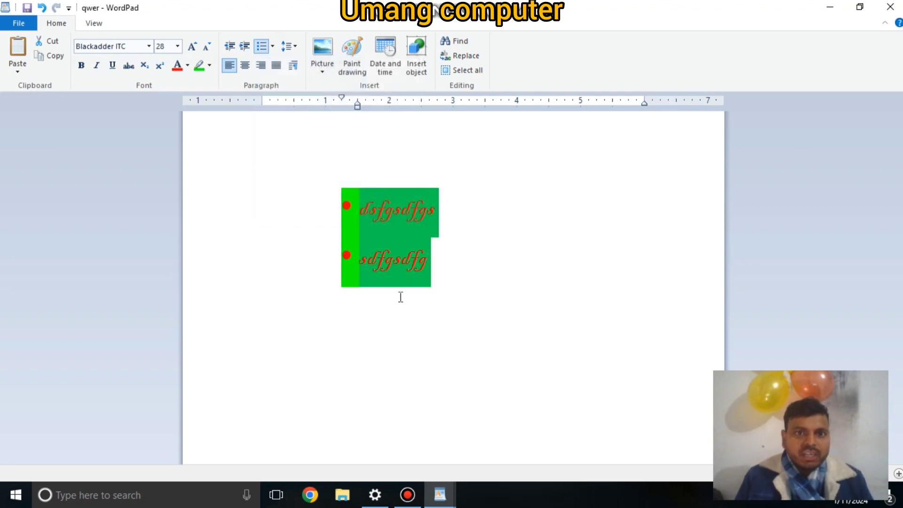
{"action": "type", "text": "vvbn"}
{"action": "key", "text": "Return"}
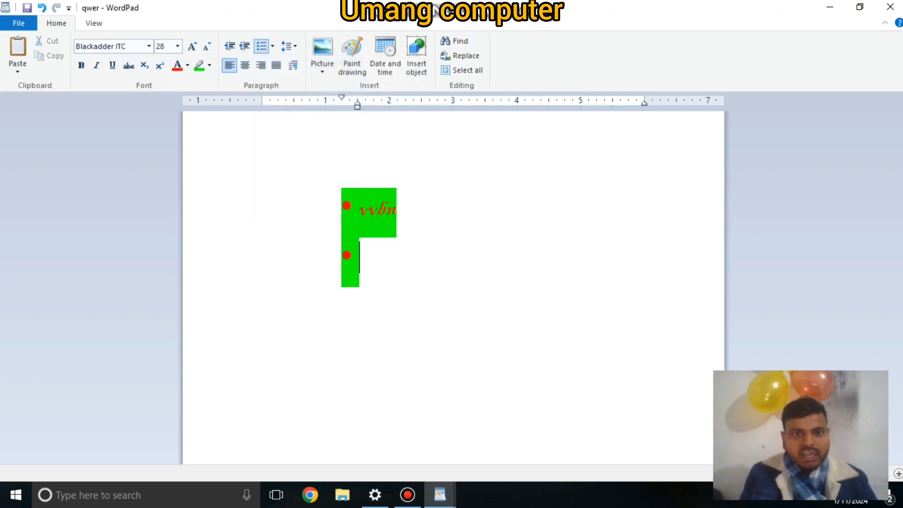
{"action": "type", "text": "vbm"}
{"action": "key", "text": "Return"}
{"action": "type", "text": "vbm"}
{"action": "key", "text": "Return"}
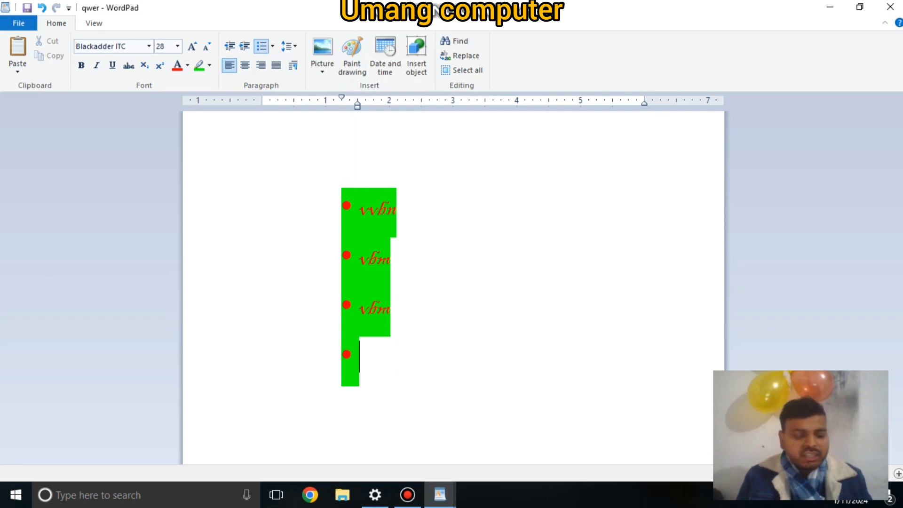
Undo the bulleted list, indents, colours and font changes until the text is back at size 1.
{"action": "key", "text": "ctrl+z"}
{"action": "key", "text": "ctrl+z"}
{"action": "key", "text": "ctrl+z"}
{"action": "key", "text": "ctrl+z"}
{"action": "key", "text": "ctrl+z"}
{"action": "key", "text": "ctrl+z"}
{"action": "key", "text": "ctrl+z"}
{"action": "key", "text": "ctrl+z"}
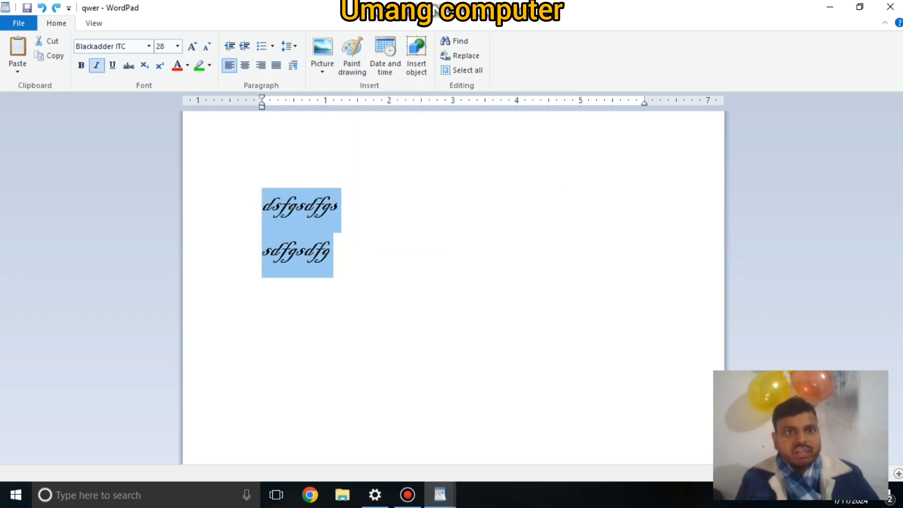
{"action": "key", "text": "ctrl+z"}
{"action": "key", "text": "ctrl+z"}
{"action": "key", "text": "ctrl+z"}
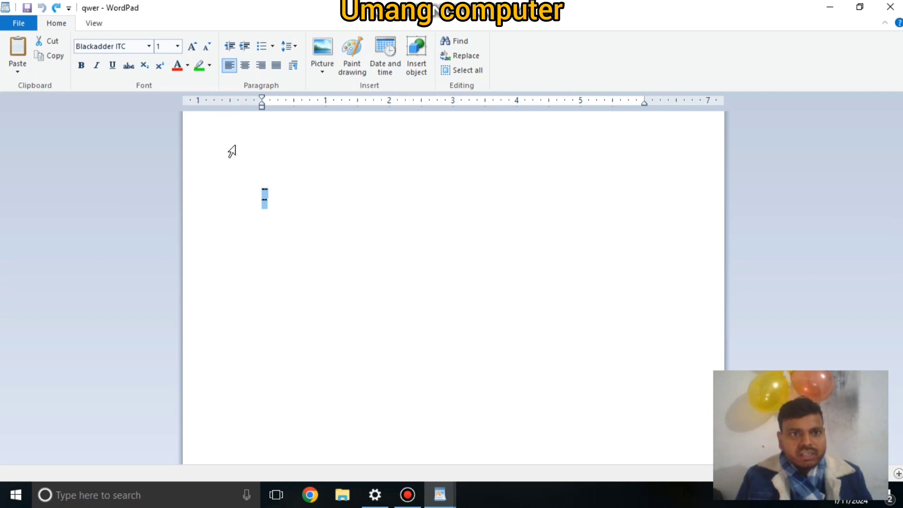
{"action": "left_click", "coordinate": [273, 177]}
{"action": "left_click", "coordinate": [178, 47]}
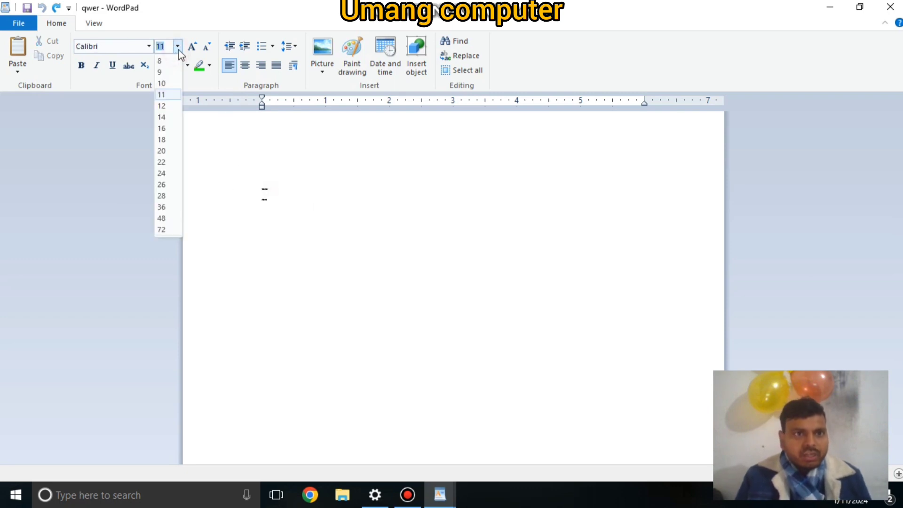
{"action": "left_click", "coordinate": [255, 173]}
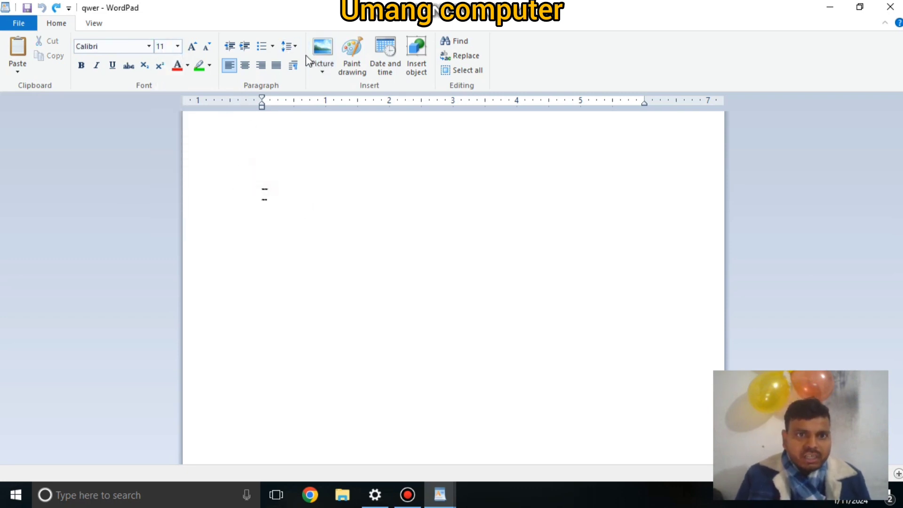
{"action": "left_click", "coordinate": [288, 46]}
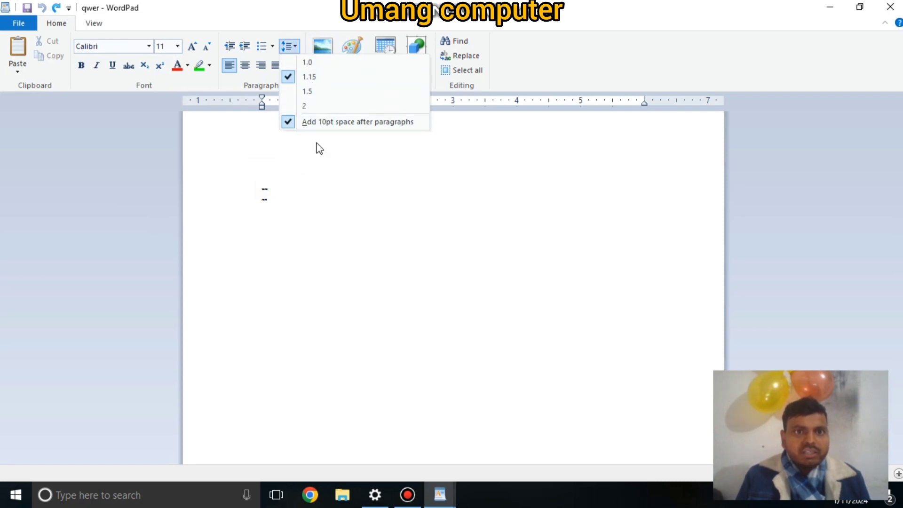
Enter six lines above the tiny text: dfsghdfgh, dfgh, dfgh, dfgh, dfhg and dfgh.
{"action": "left_click", "coordinate": [310, 175]}
{"action": "type", "text": "dfsghdfgh"}
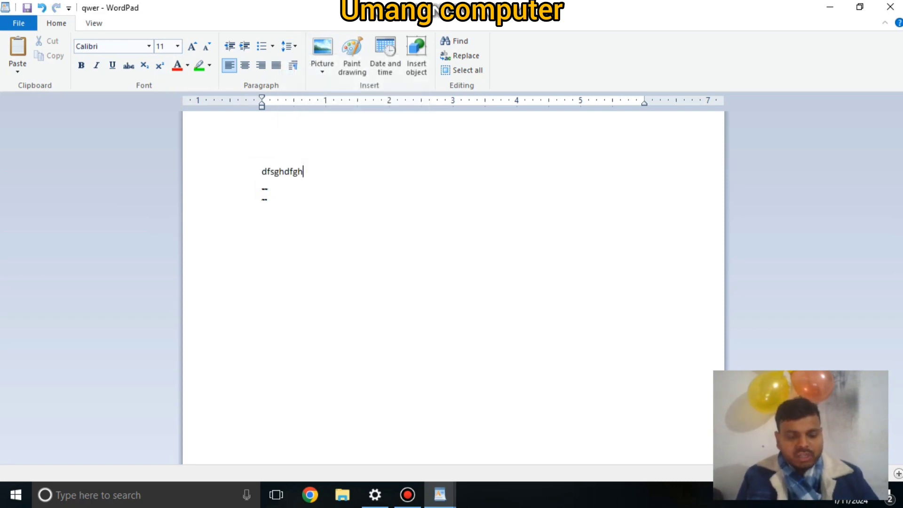
{"action": "key", "text": "Return"}
{"action": "type", "text": "dfgh"}
{"action": "key", "text": "Return"}
{"action": "type", "text": "dfgh"}
{"action": "key", "text": "Return"}
{"action": "type", "text": "dfgh dfhg"}
{"action": "key", "text": "Return"}
{"action": "type", "text": "dfgh"}
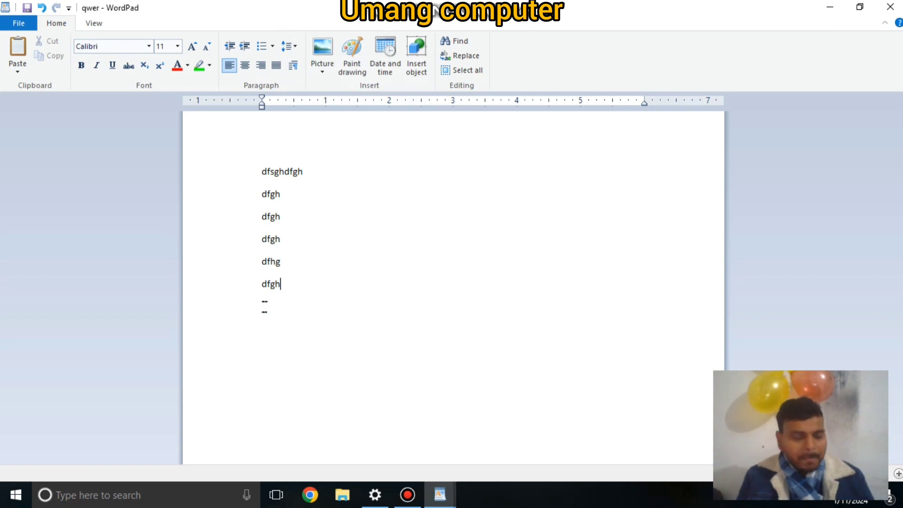
Set the line spacing of the whole document to 2.
{"action": "key", "text": "ctrl+a"}
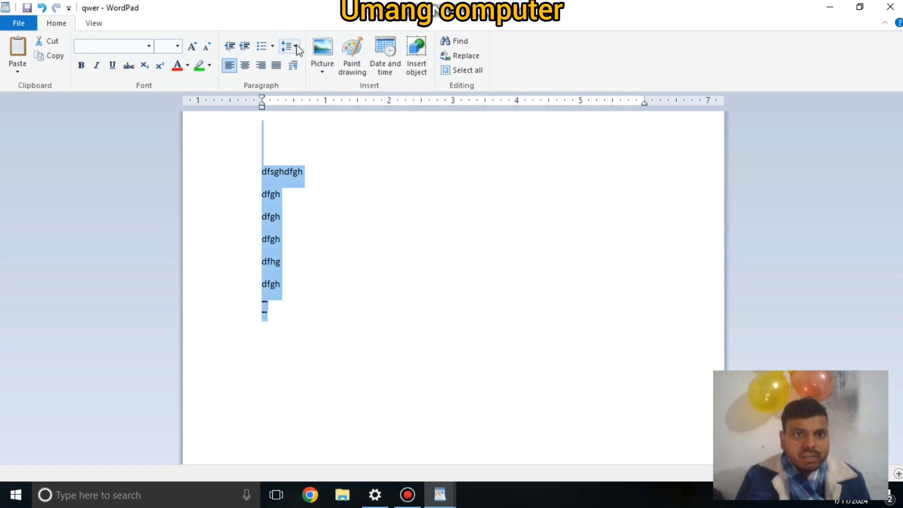
{"action": "left_click", "coordinate": [296, 48]}
{"action": "left_click", "coordinate": [305, 105]}
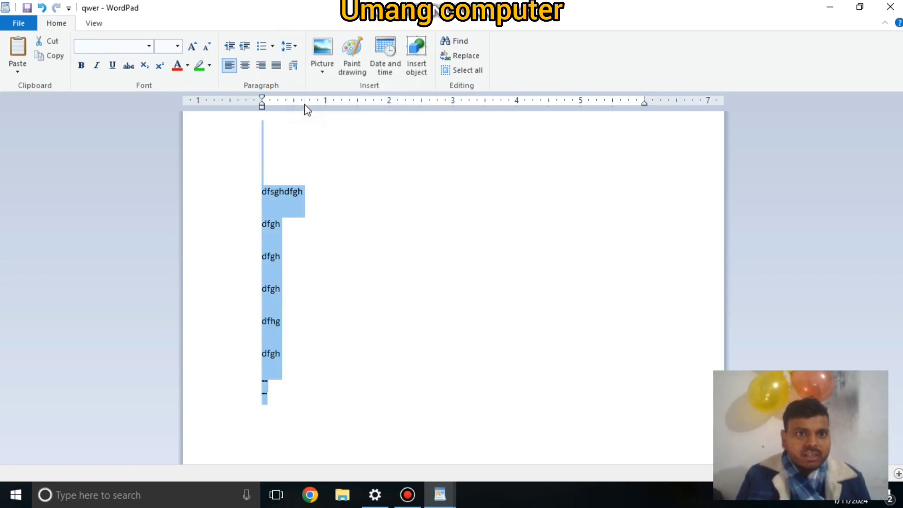
Remove the 10pt space after the selected paragraphs and set their line spacing to 1.0.
{"action": "left_click", "coordinate": [288, 46]}
{"action": "left_click", "coordinate": [312, 122]}
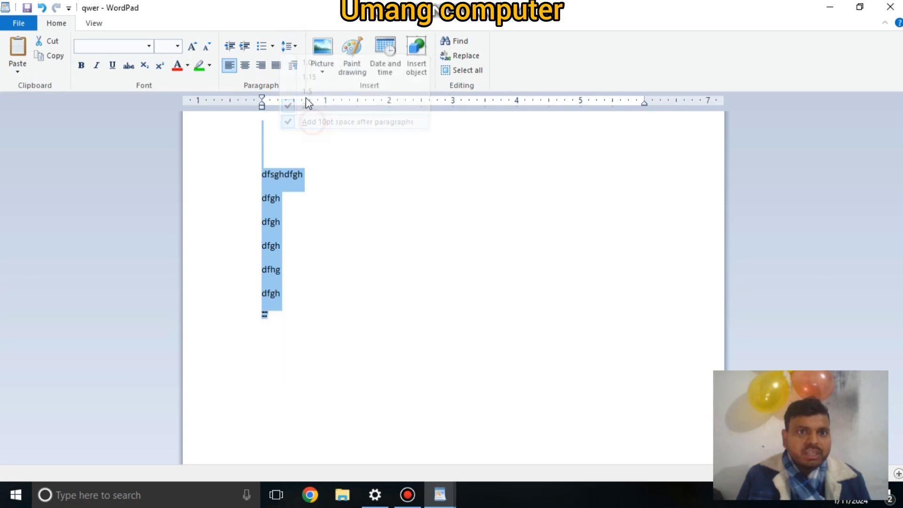
{"action": "left_click", "coordinate": [292, 47]}
{"action": "left_click", "coordinate": [303, 62]}
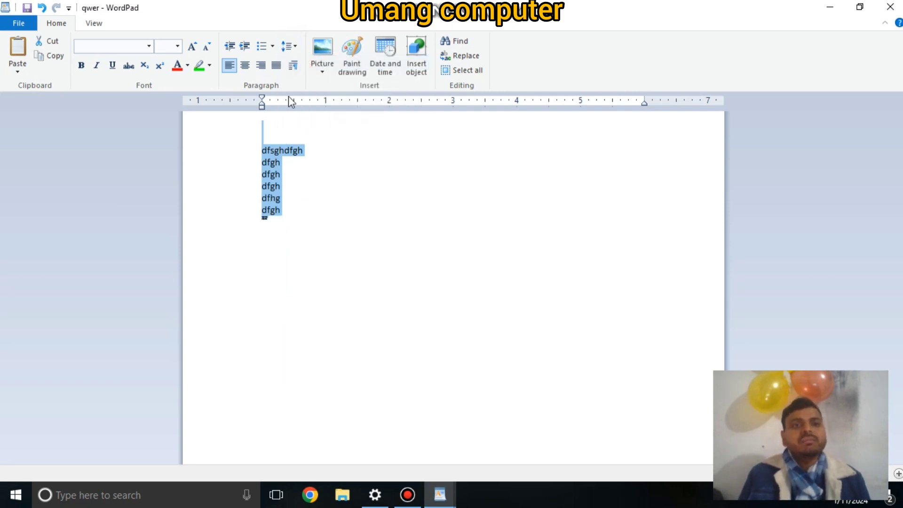
Align the selected lines centre, left and right in turn, ending with justified.
{"action": "left_click", "coordinate": [246, 66]}
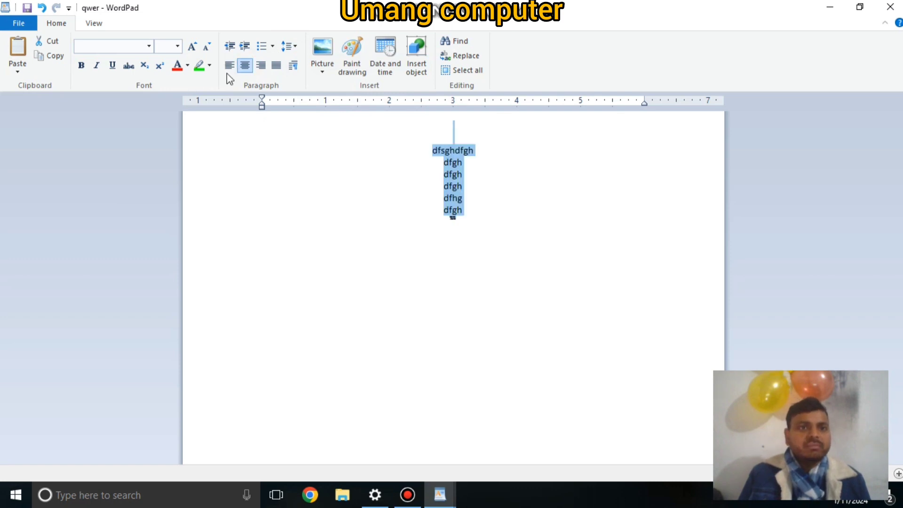
{"action": "left_click", "coordinate": [229, 66]}
{"action": "left_click", "coordinate": [260, 67]}
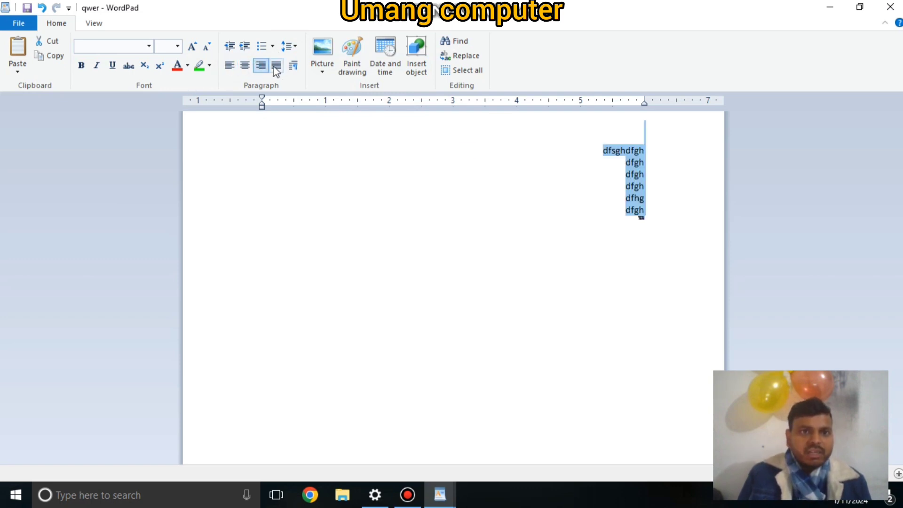
{"action": "left_click", "coordinate": [276, 66]}
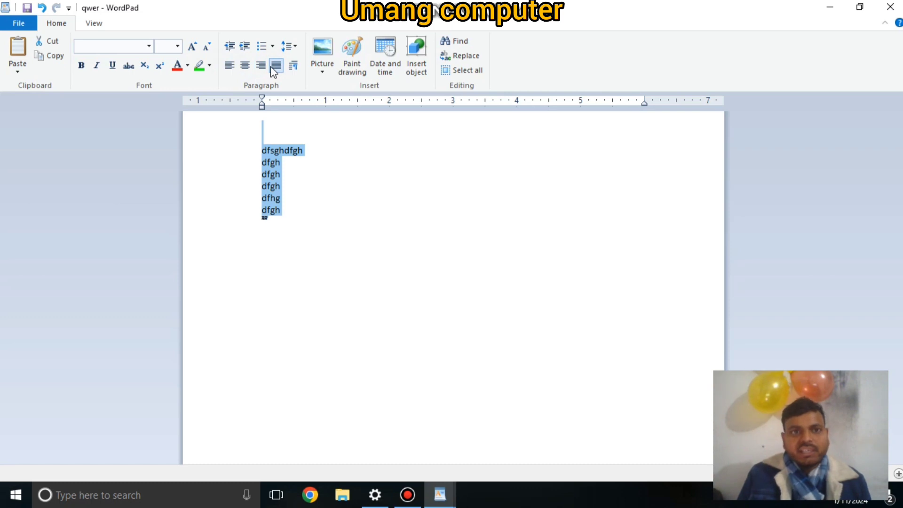
Set the left indentation of the selected paragraphs to 1 in the paragraph settings.
{"action": "left_click", "coordinate": [293, 66]}
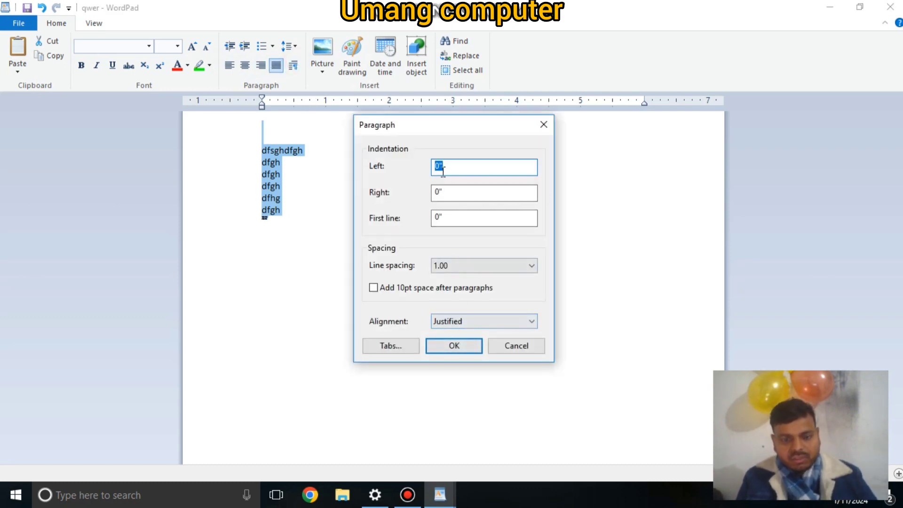
{"action": "type", "text": "1"}
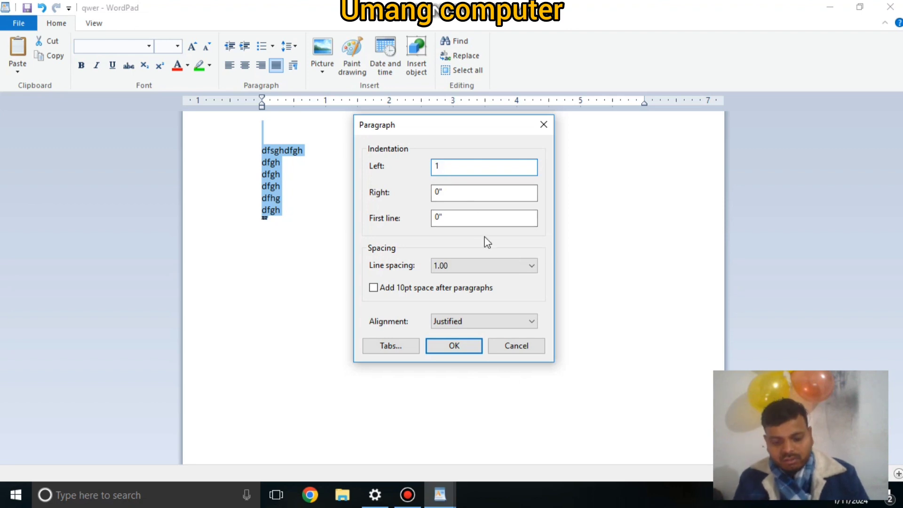
{"action": "key", "text": "Return"}
Delete all the selected text and enter gfjhg in its place.
{"action": "key", "text": "Delete"}
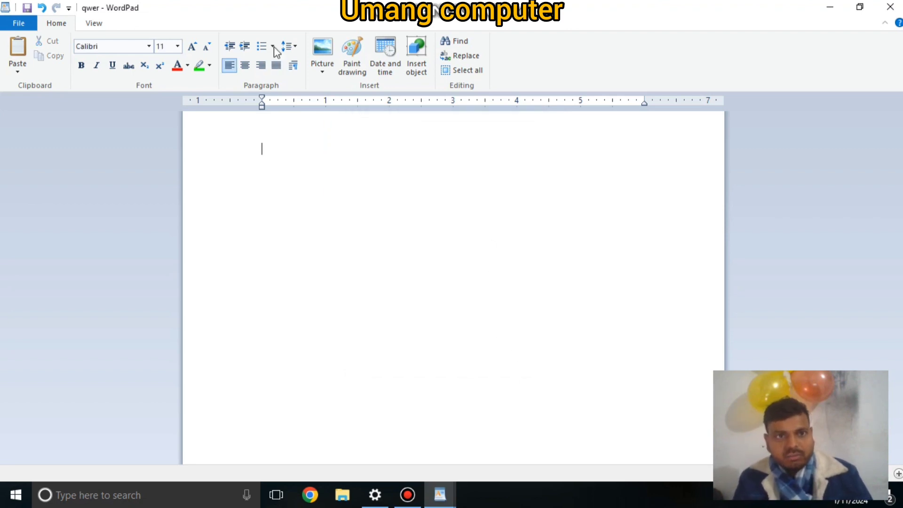
{"action": "type", "text": "gfjhg"}
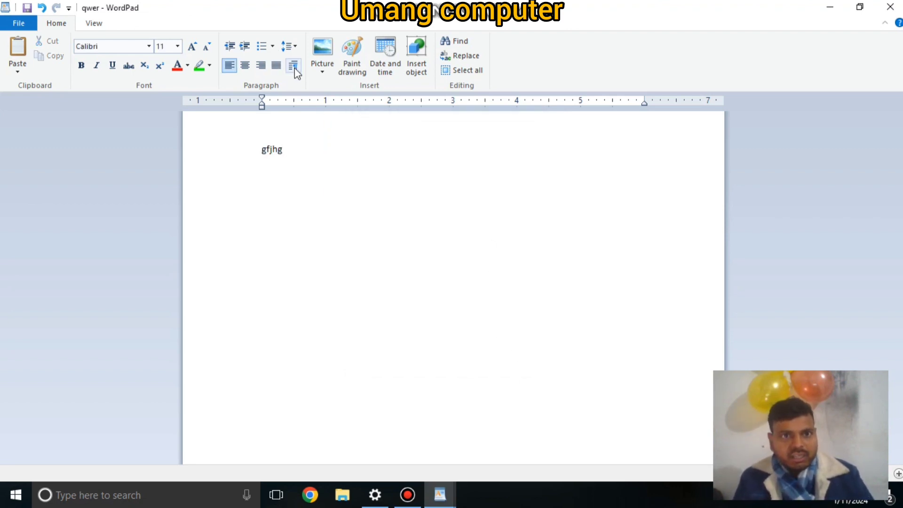
Set the left indentation of the gfjhg line to 1 and extend its text to gfjhgjk.
{"action": "left_click", "coordinate": [294, 66]}
{"action": "type", "text": "1"}
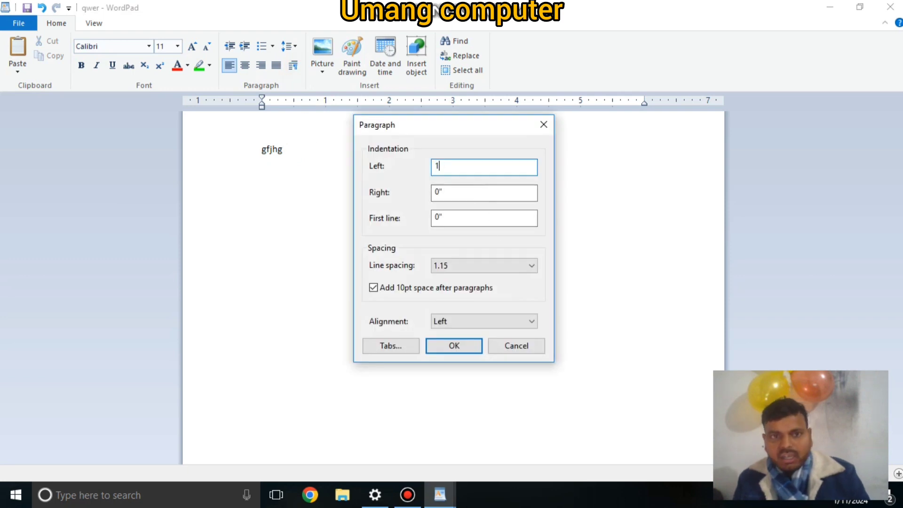
{"action": "key", "text": "Return"}
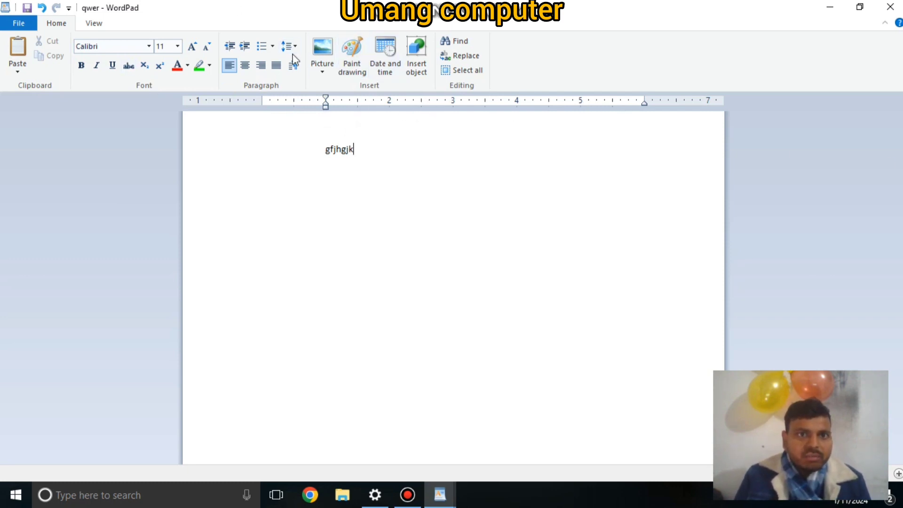
{"action": "left_click", "coordinate": [332, 64]}
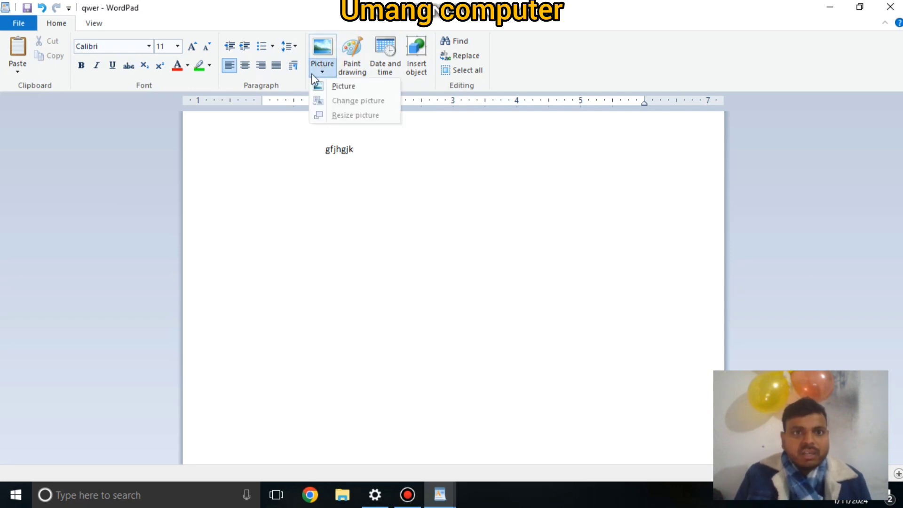
{"action": "left_click", "coordinate": [329, 88]}
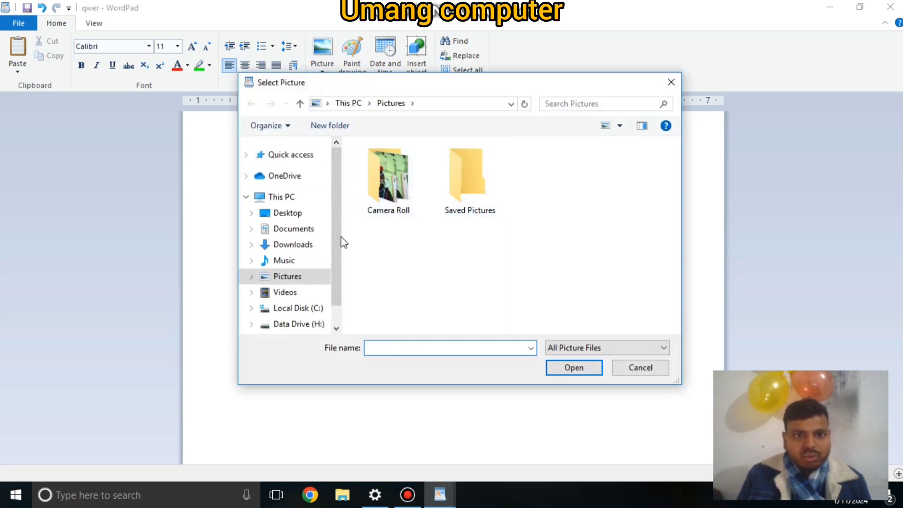
{"action": "left_click", "coordinate": [641, 367]}
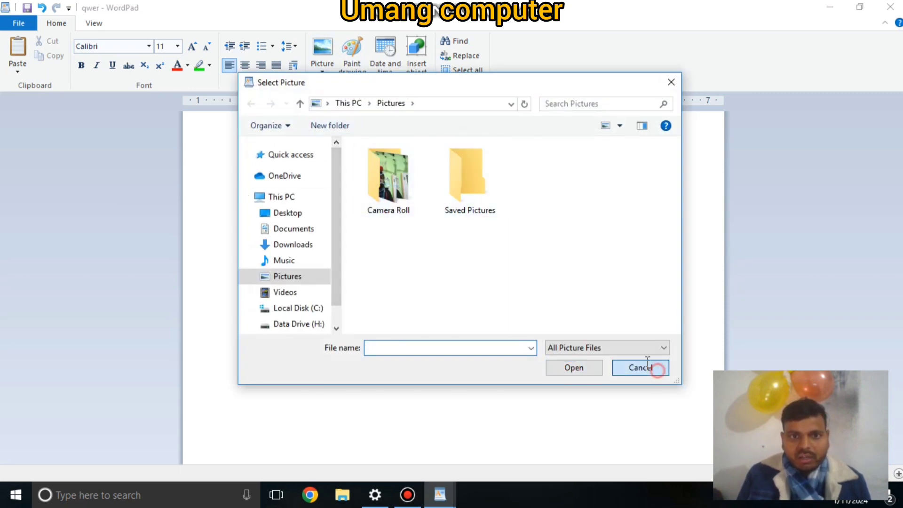
Insert a Paint drawing after the text, containing a five-point star of about 114 × 80 px, and return to the document.
{"action": "left_click", "coordinate": [353, 54]}
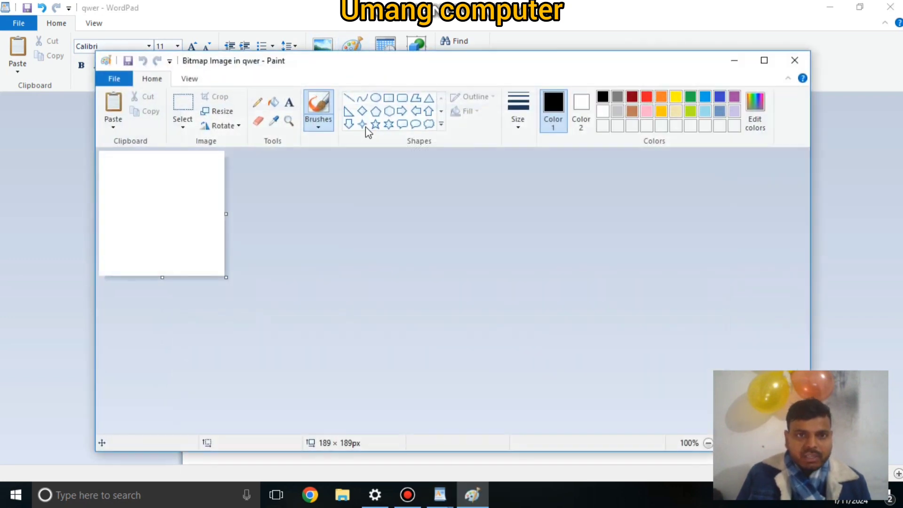
{"action": "left_click", "coordinate": [375, 124]}
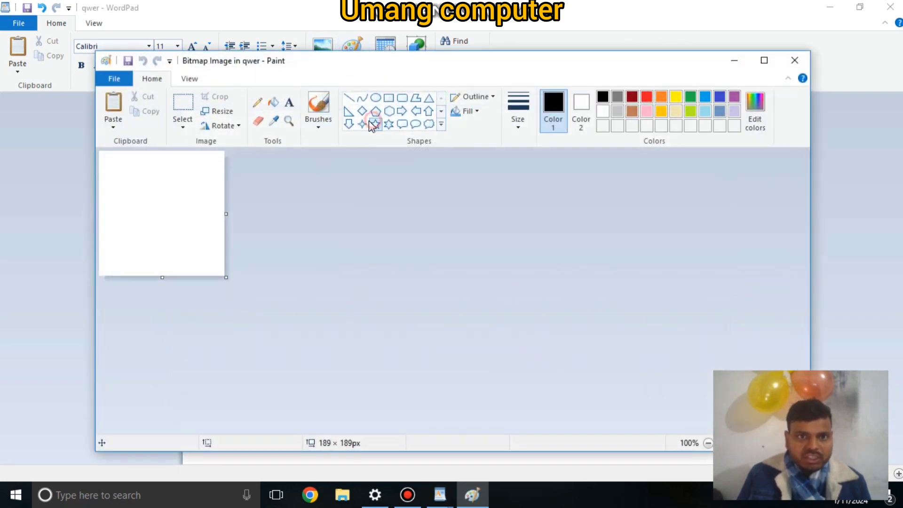
{"action": "left_click_drag", "start_coordinate": [120, 161], "coordinate": [194, 213]}
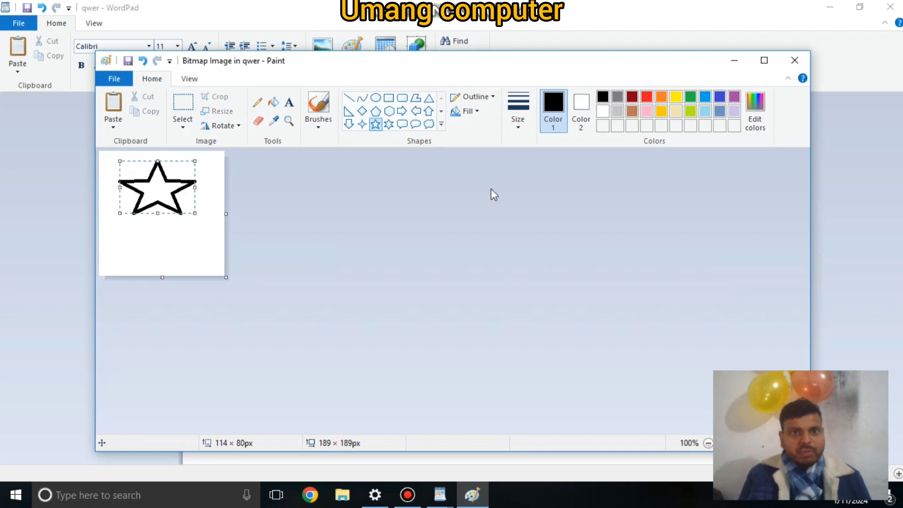
{"action": "left_click", "coordinate": [794, 60]}
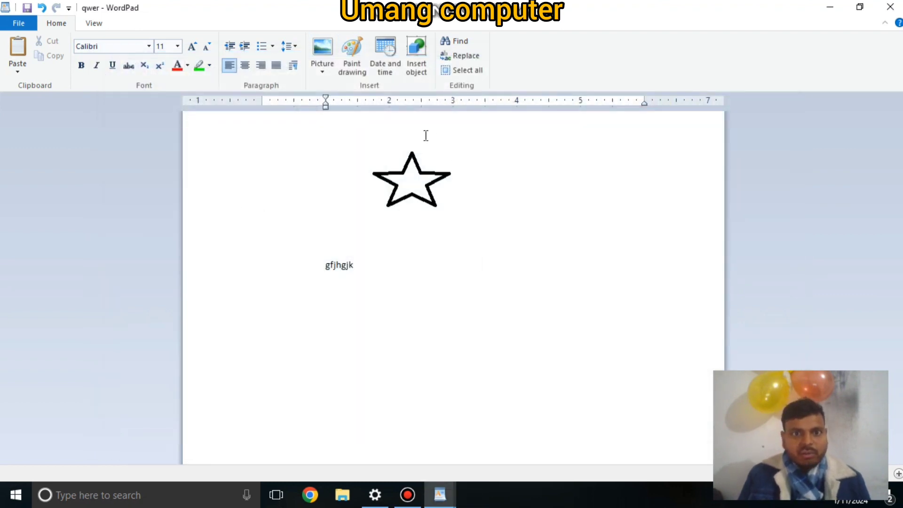
Insert the date as Thursday, January 11, 2024 after the star drawing, followed by the time in the 24-hour format.
{"action": "left_click", "coordinate": [381, 67]}
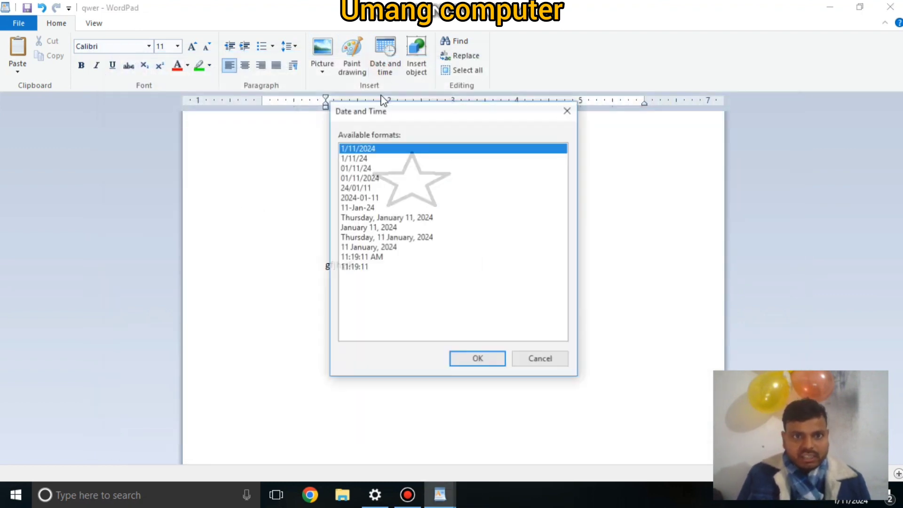
{"action": "left_click", "coordinate": [394, 219]}
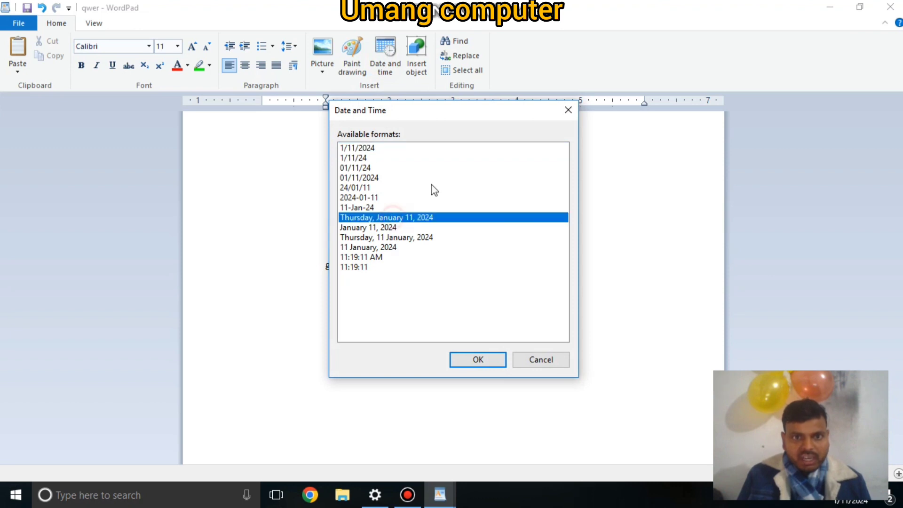
{"action": "left_click", "coordinate": [464, 361]}
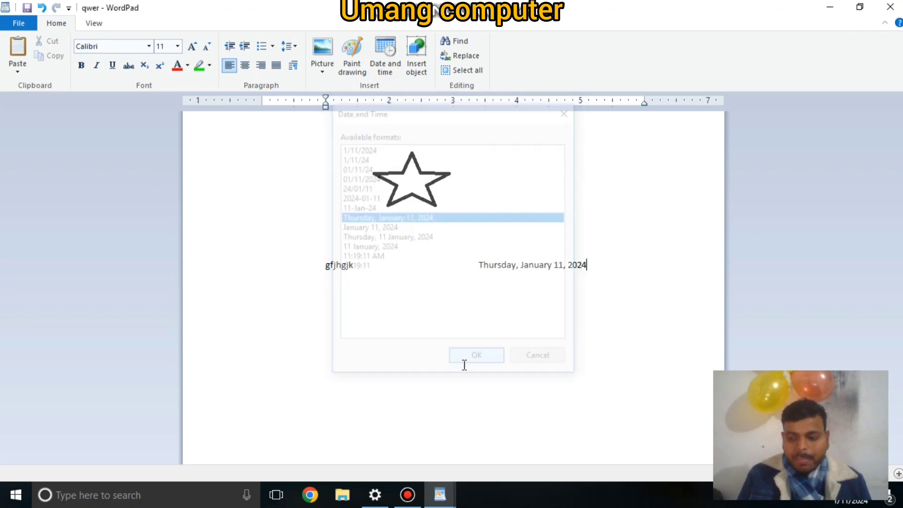
{"action": "left_click", "coordinate": [384, 61]}
{"action": "left_click", "coordinate": [368, 267]}
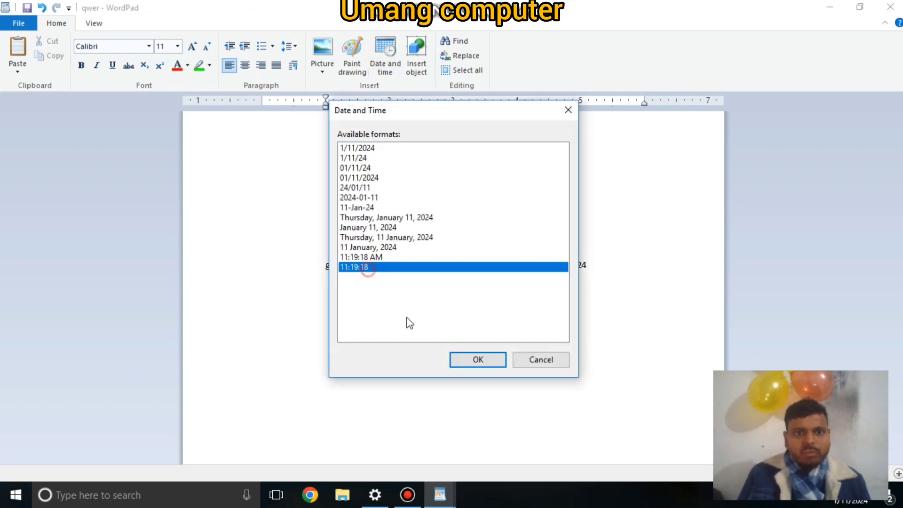
{"action": "left_click", "coordinate": [461, 362]}
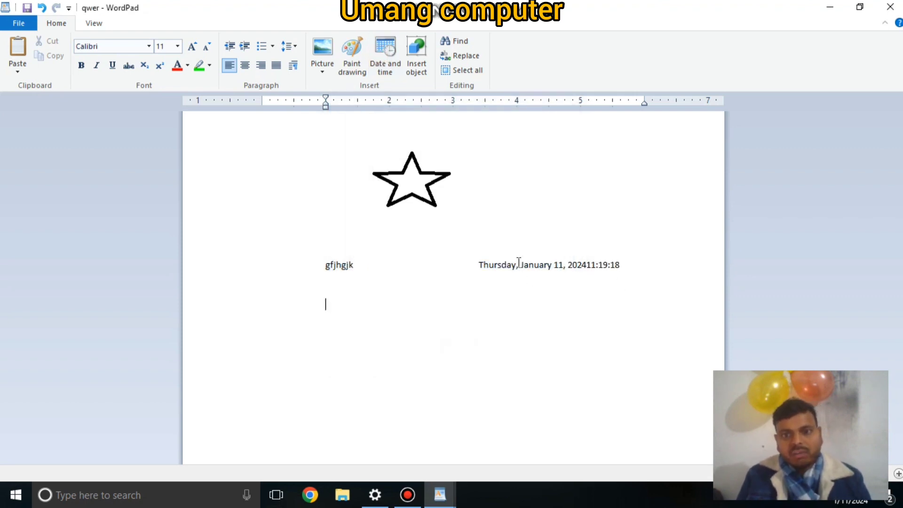
Insert a new Microsoft Office Excel Macro-Enabled Worksheet object below the date line.
{"action": "left_click", "coordinate": [426, 61]}
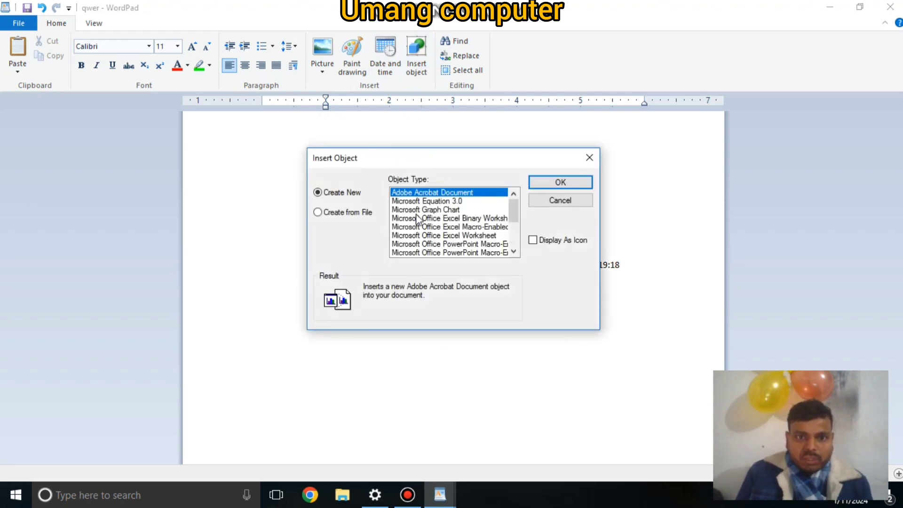
{"action": "left_click", "coordinate": [416, 211]}
{"action": "left_click", "coordinate": [422, 227]}
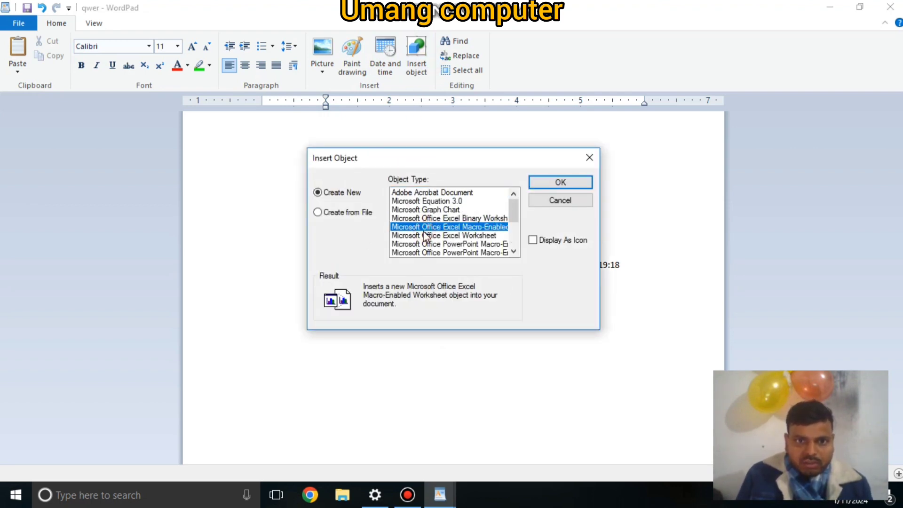
{"action": "left_click", "coordinate": [582, 183]}
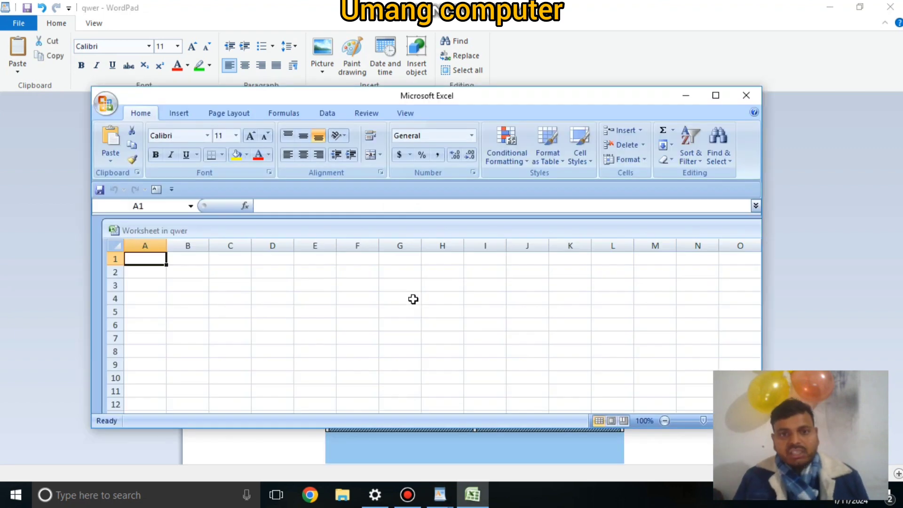
Enter ghdfghd in cell A1 and 4141 in cell A2 of the embedded worksheet, then return to the document.
{"action": "type", "text": "ghdfghd"}
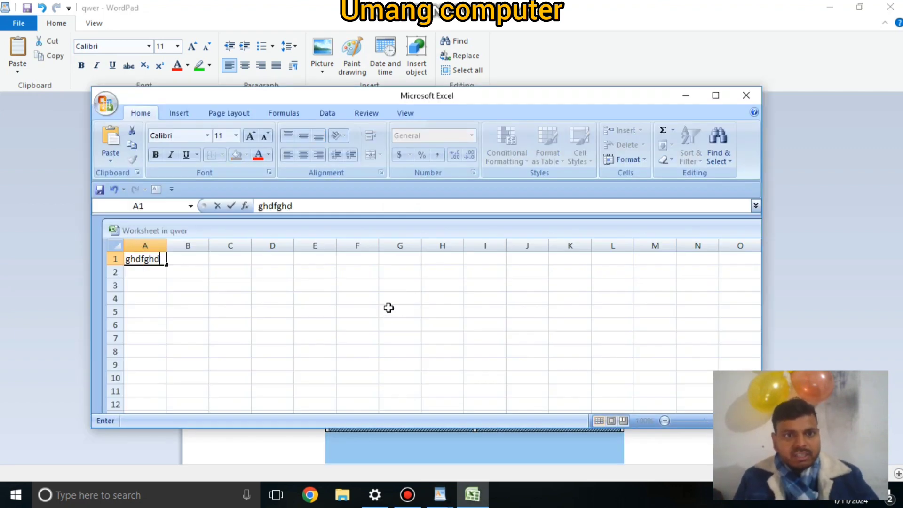
{"action": "key", "text": "Return"}
{"action": "type", "text": "4141"}
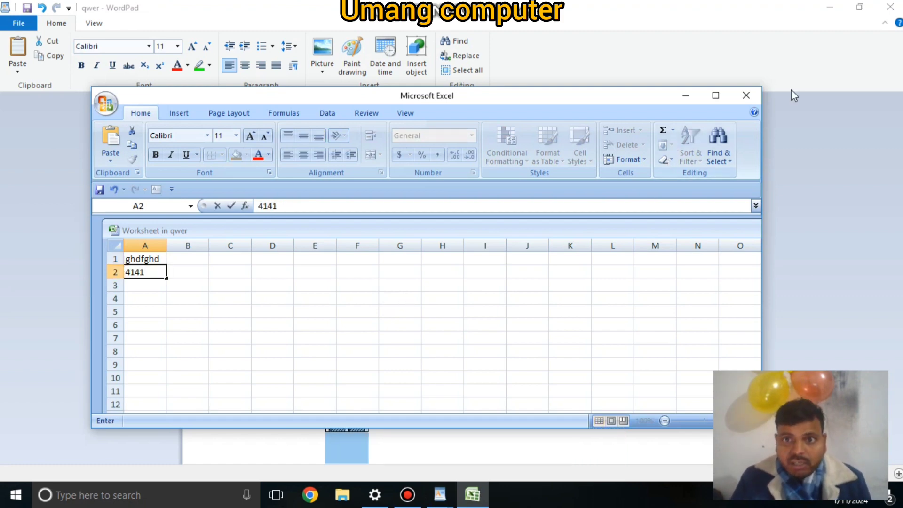
{"action": "left_click", "coordinate": [746, 95]}
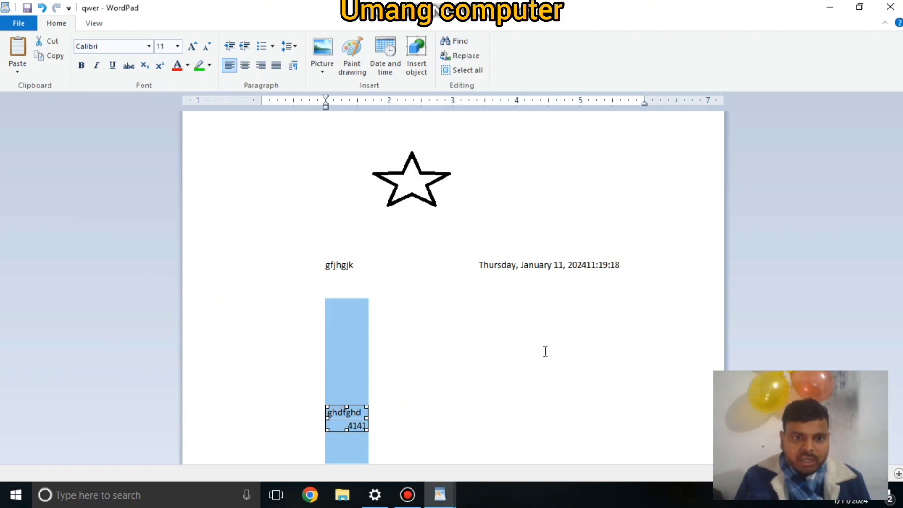
Search the document for 11.
{"action": "left_click", "coordinate": [453, 45]}
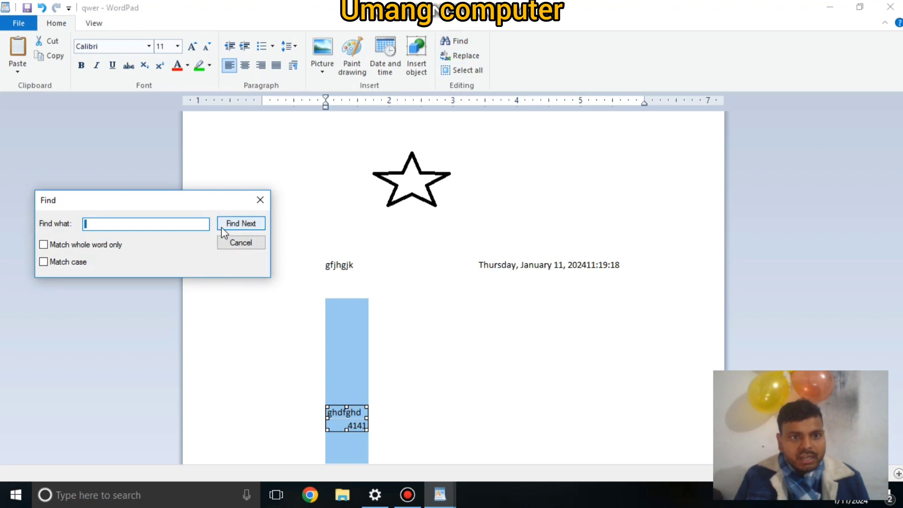
{"action": "type", "text": "11"}
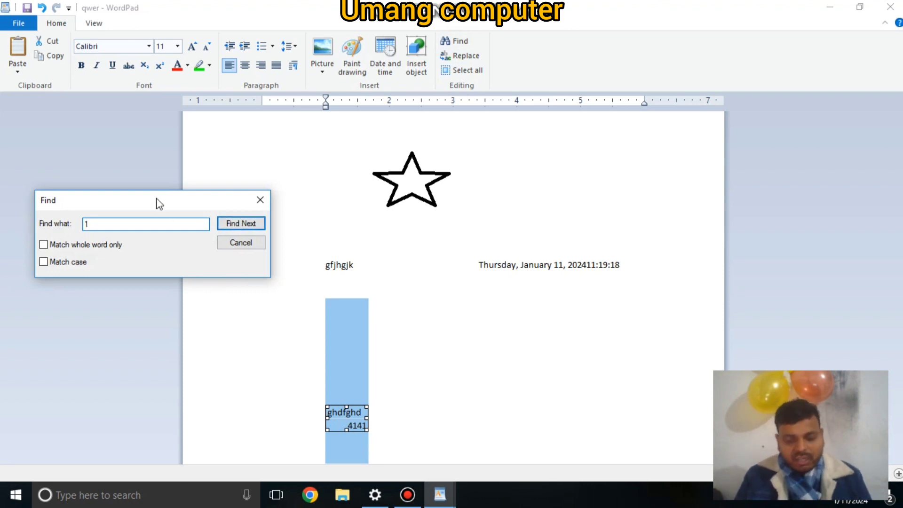
{"action": "left_click", "coordinate": [246, 223]}
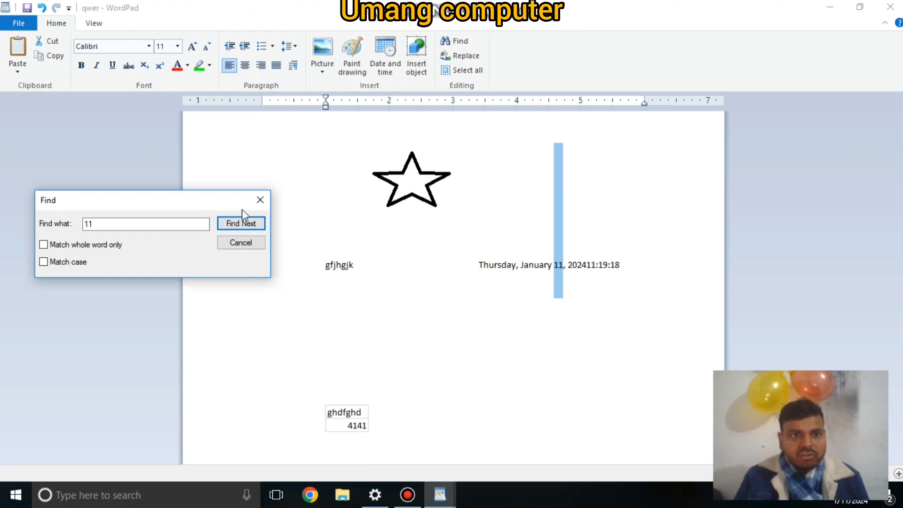
{"action": "left_click", "coordinate": [260, 199]}
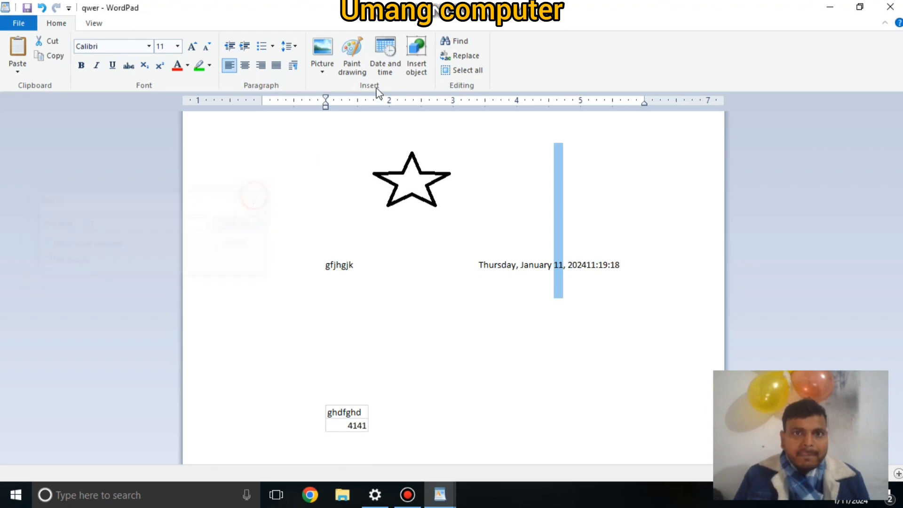
Replace every 1 in the document with 14, running the replacement twice.
{"action": "left_click", "coordinate": [462, 57]}
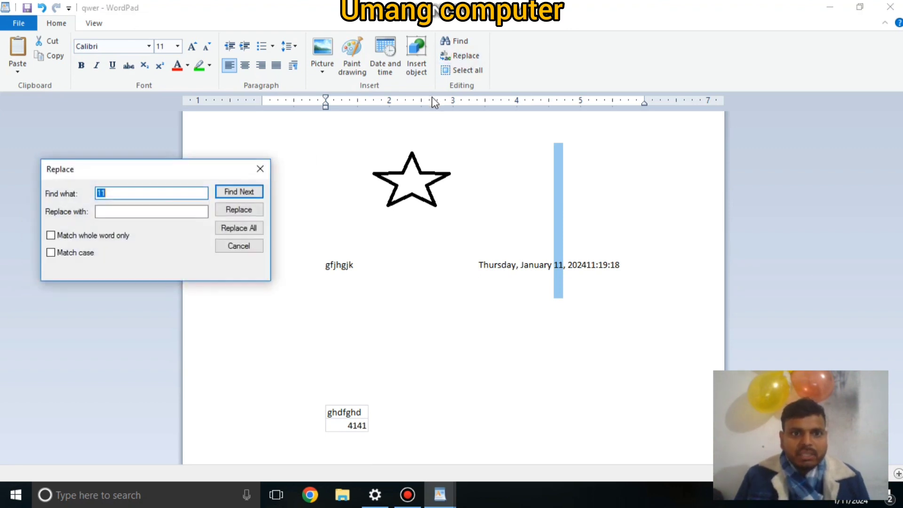
{"action": "left_click", "coordinate": [138, 213]}
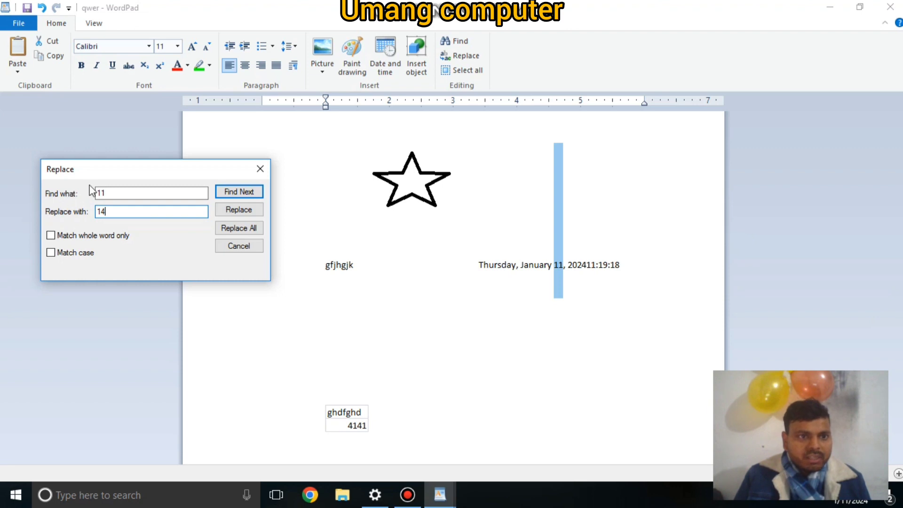
{"action": "left_click", "coordinate": [106, 194]}
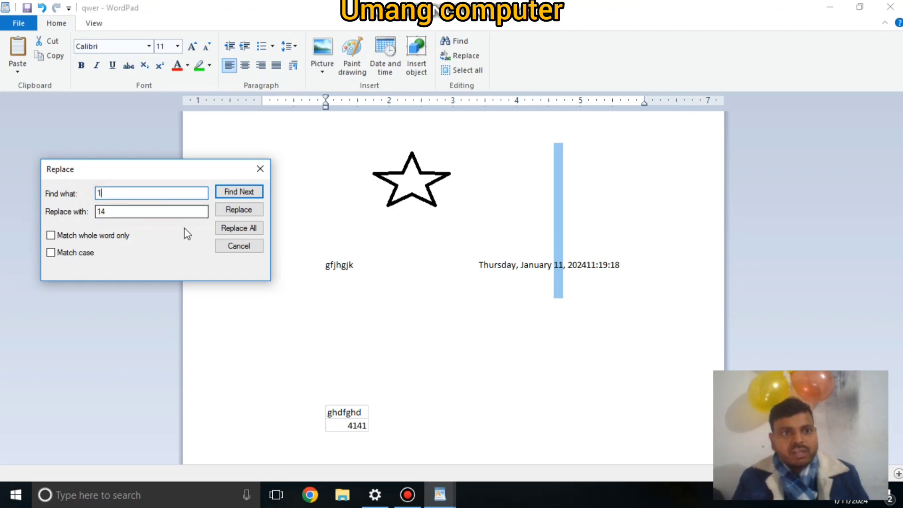
{"action": "left_click", "coordinate": [238, 228]}
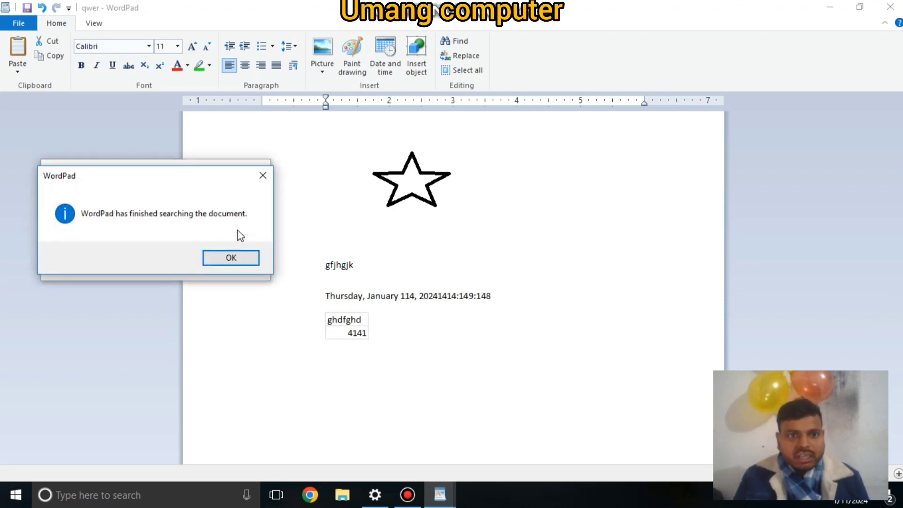
{"action": "left_click", "coordinate": [228, 258]}
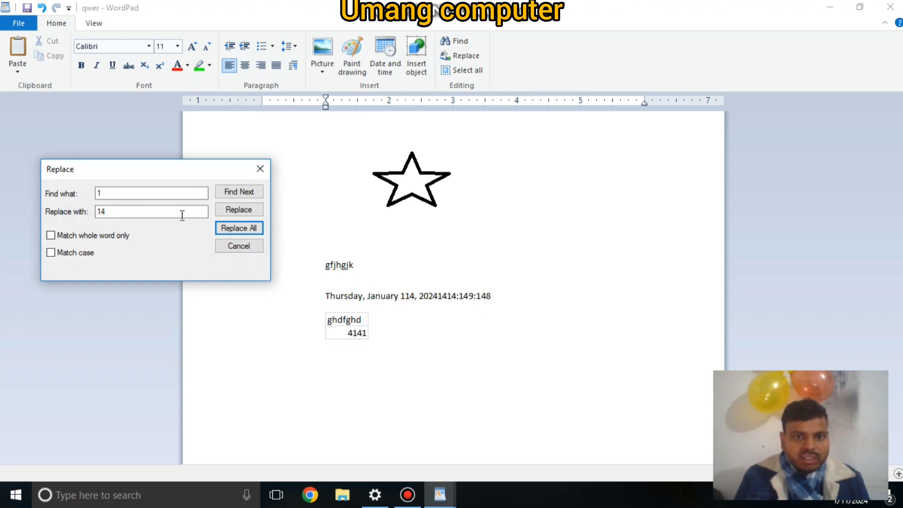
{"action": "left_click", "coordinate": [223, 228]}
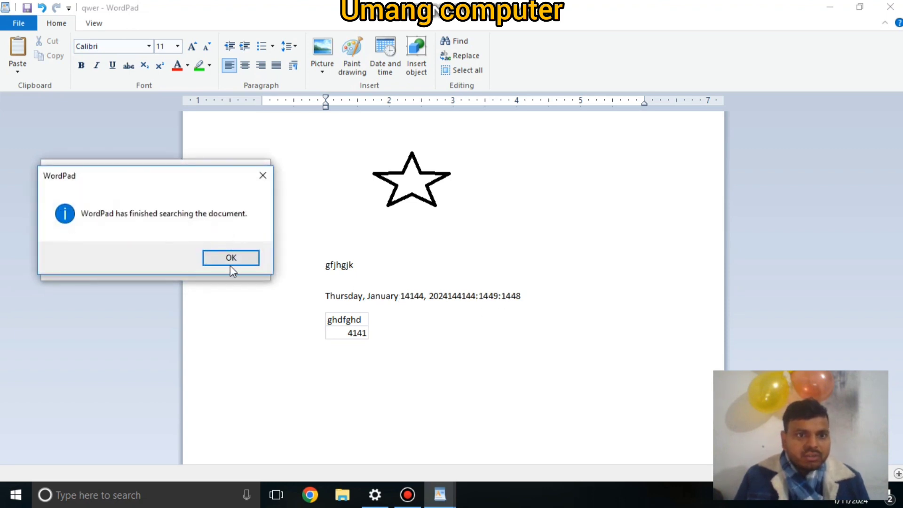
{"action": "left_click", "coordinate": [231, 258]}
{"action": "left_click", "coordinate": [233, 246]}
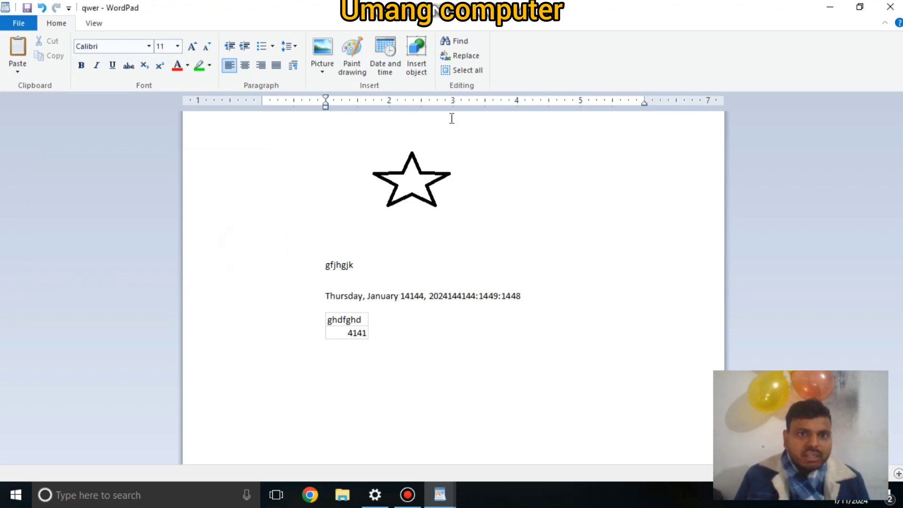
Select the entire document content and clear the selection.
{"action": "left_click", "coordinate": [455, 72]}
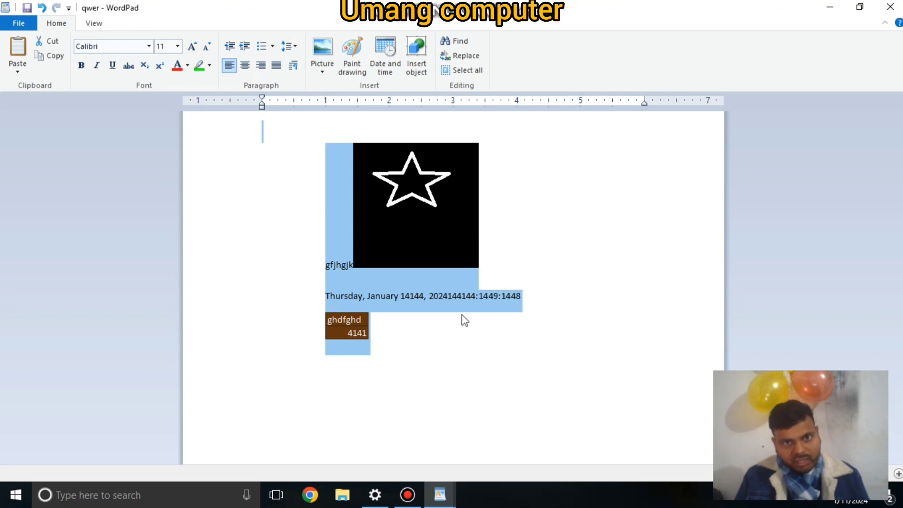
{"action": "left_click", "coordinate": [572, 296]}
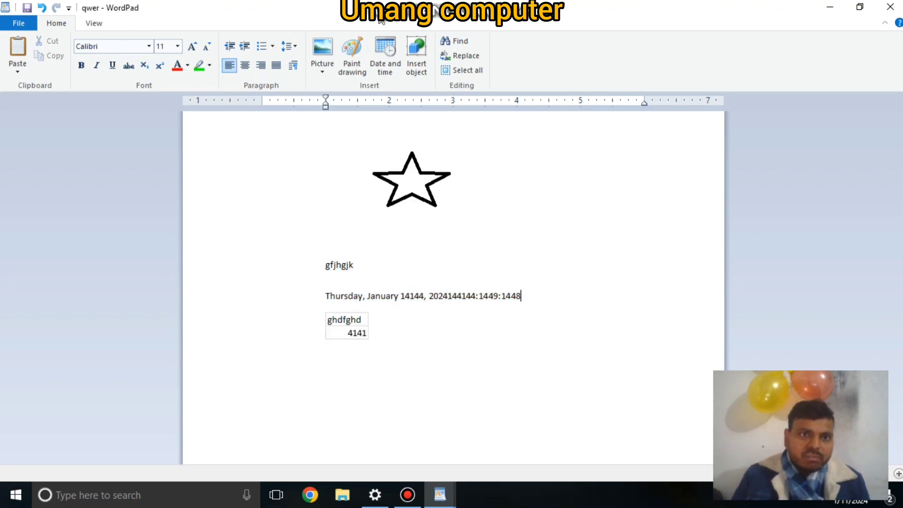
{"action": "left_click", "coordinate": [258, 148]}
{"action": "left_click", "coordinate": [544, 390]}
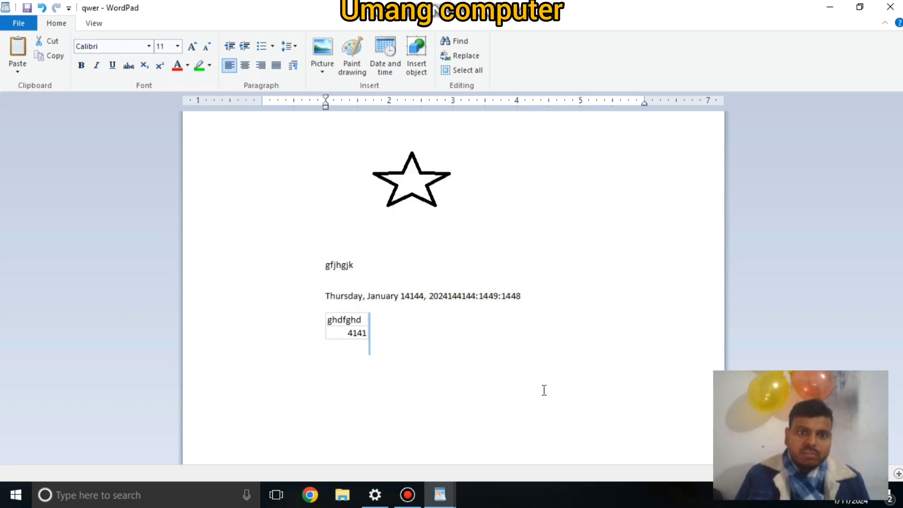
Undo the latest replacement of 1 with 14 at the end of the date and time line.
{"action": "key", "text": "ctrl+z"}
{"action": "key", "text": "ctrl+z"}
{"action": "key", "text": "ctrl+z"}
{"action": "key", "text": "ctrl+z"}
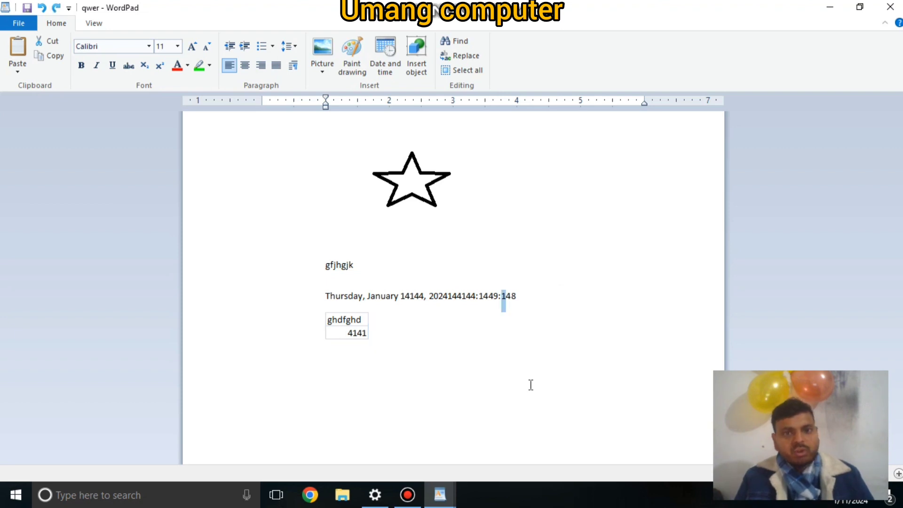
Delete all remaining content from the document so the page is blank.
{"action": "left_click", "coordinate": [313, 203]}
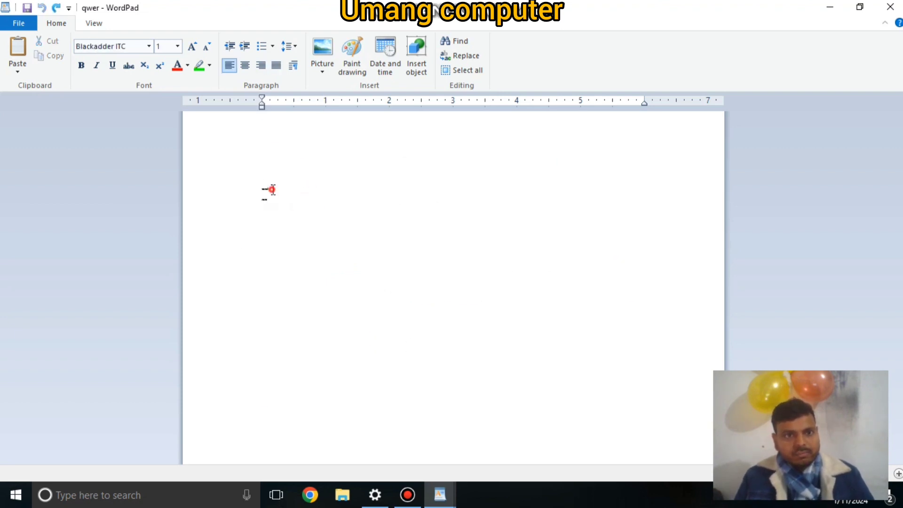
{"action": "left_click", "coordinate": [232, 207]}
{"action": "key", "text": "ctrl+a"}
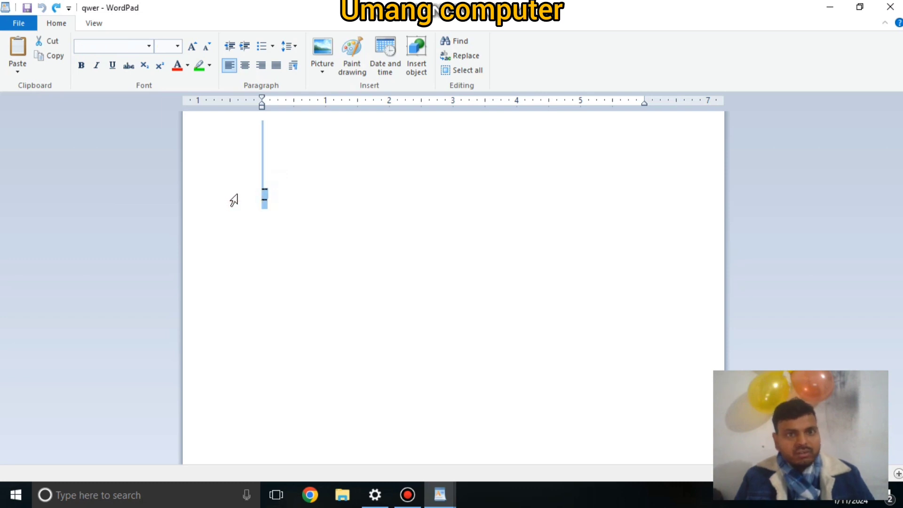
{"action": "key", "text": "Delete"}
{"action": "left_click", "coordinate": [312, 177]}
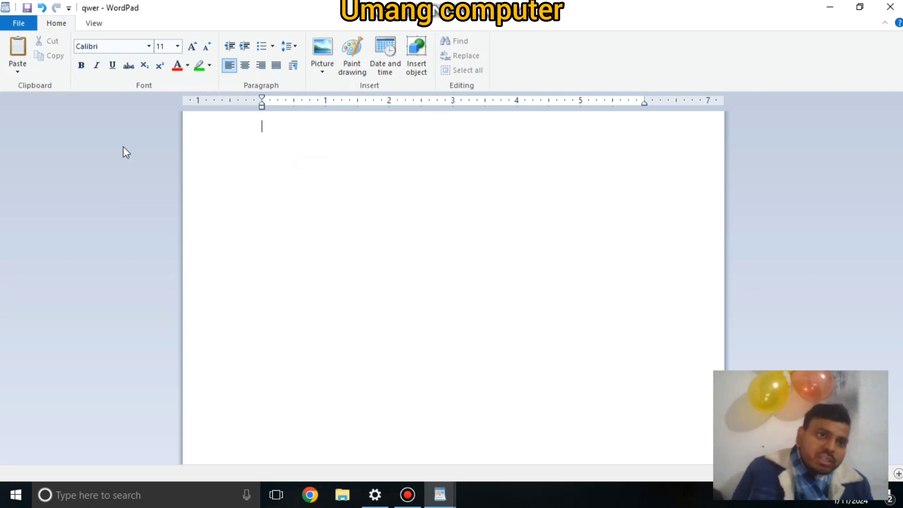
Zoom in on the page, zoom back out, and reset the magnification to 100%.
{"action": "left_click", "coordinate": [91, 24]}
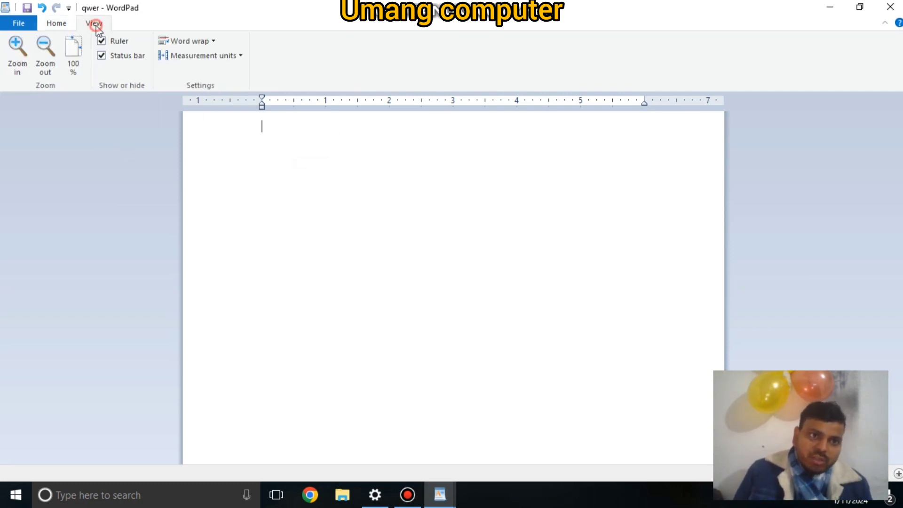
{"action": "left_click", "coordinate": [17, 59]}
{"action": "left_click", "coordinate": [17, 59]}
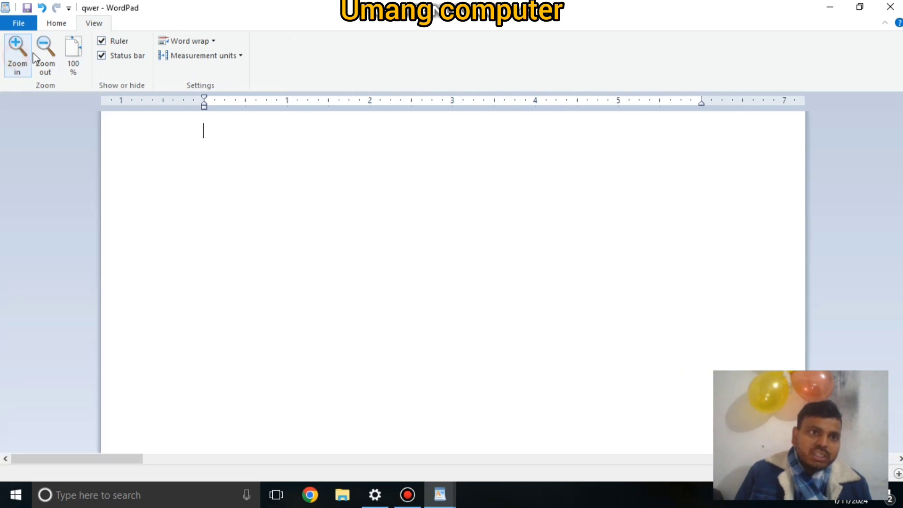
{"action": "left_click", "coordinate": [45, 58]}
{"action": "left_click", "coordinate": [73, 61]}
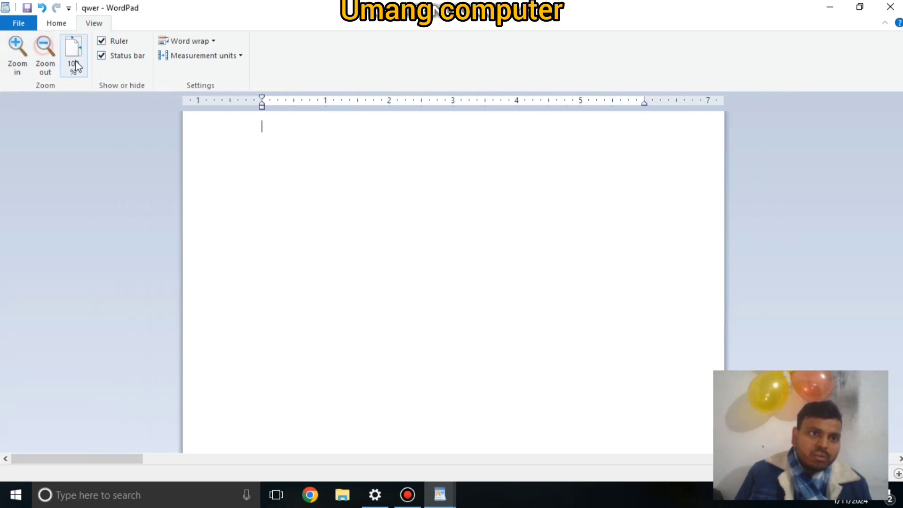
Hide and restore the ruler, and do the same with the status bar.
{"action": "left_click", "coordinate": [107, 42]}
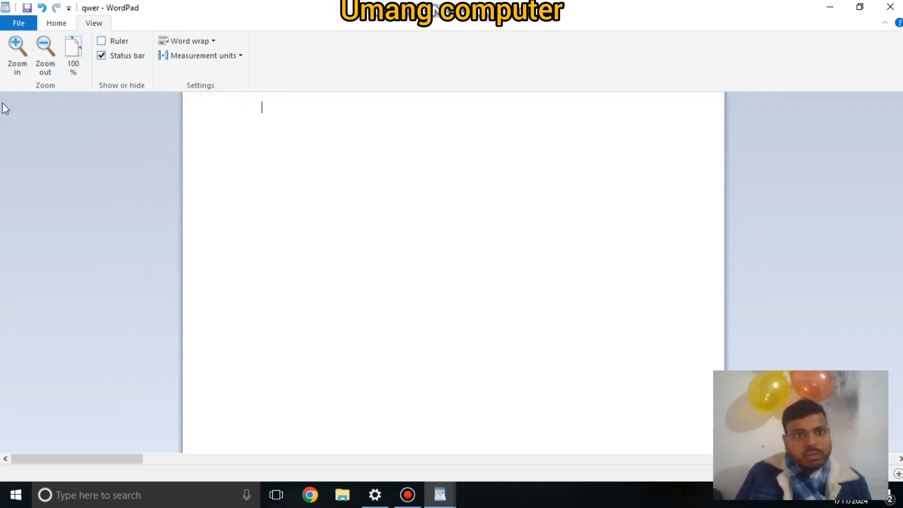
{"action": "left_click", "coordinate": [102, 42]}
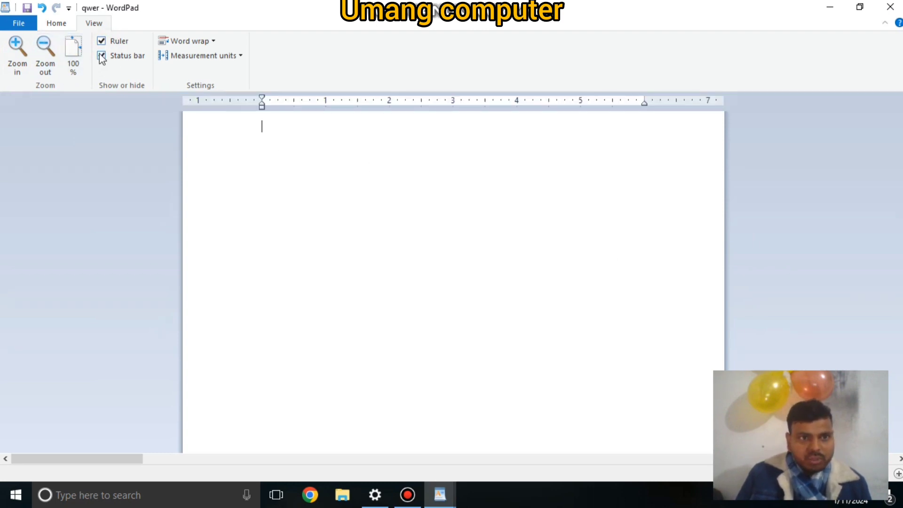
{"action": "left_click", "coordinate": [102, 57]}
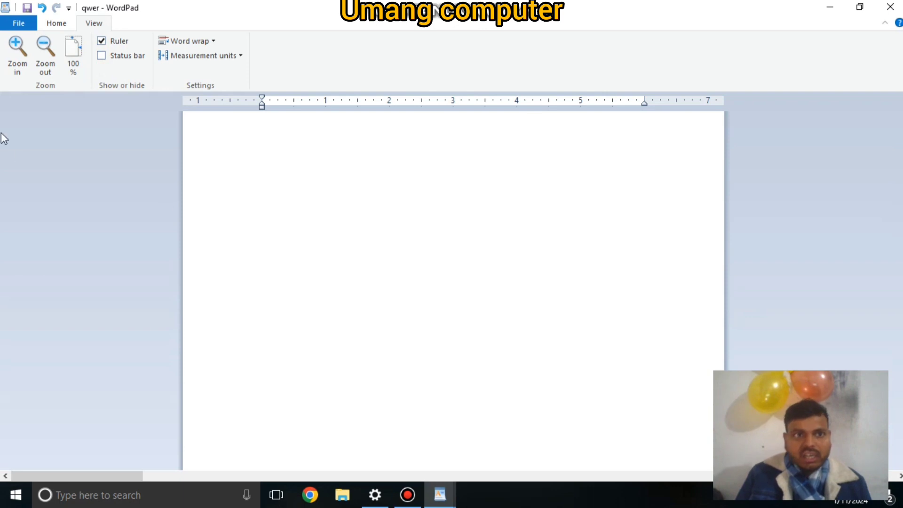
{"action": "left_click", "coordinate": [103, 56]}
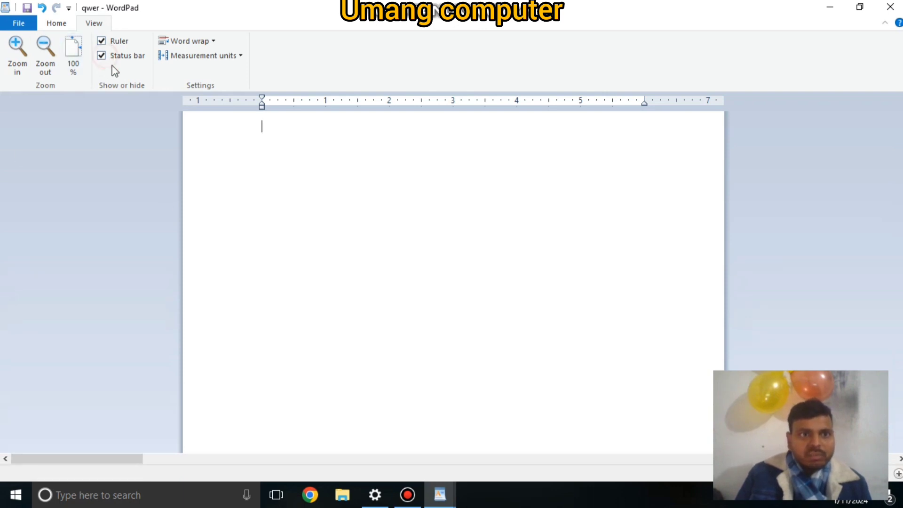
Change the word wrap setting to Wrap to window, followed by No wrap.
{"action": "left_click", "coordinate": [178, 40]}
{"action": "left_click", "coordinate": [224, 72]}
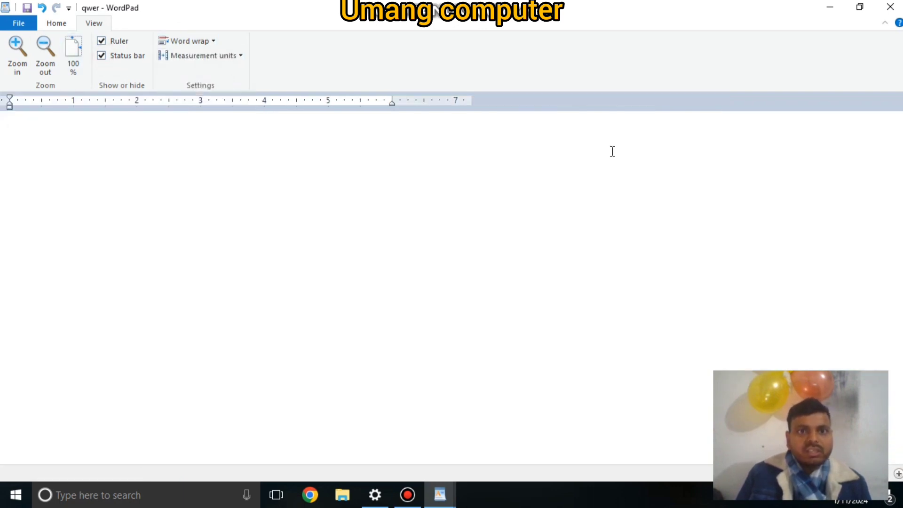
{"action": "left_click", "coordinate": [214, 41]}
{"action": "left_click", "coordinate": [211, 71]}
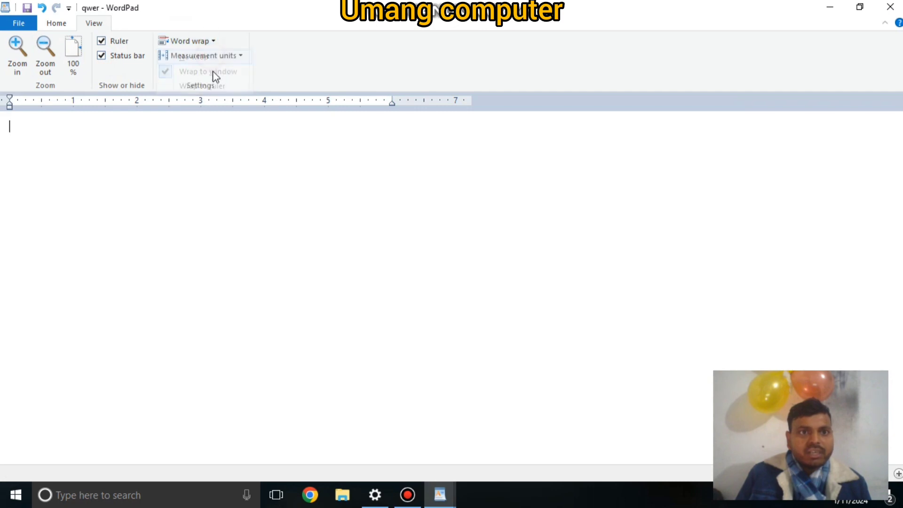
Change the ruler's measurement units to Centimeters, and finally to Picas.
{"action": "left_click", "coordinate": [210, 59]}
{"action": "left_click", "coordinate": [203, 85]}
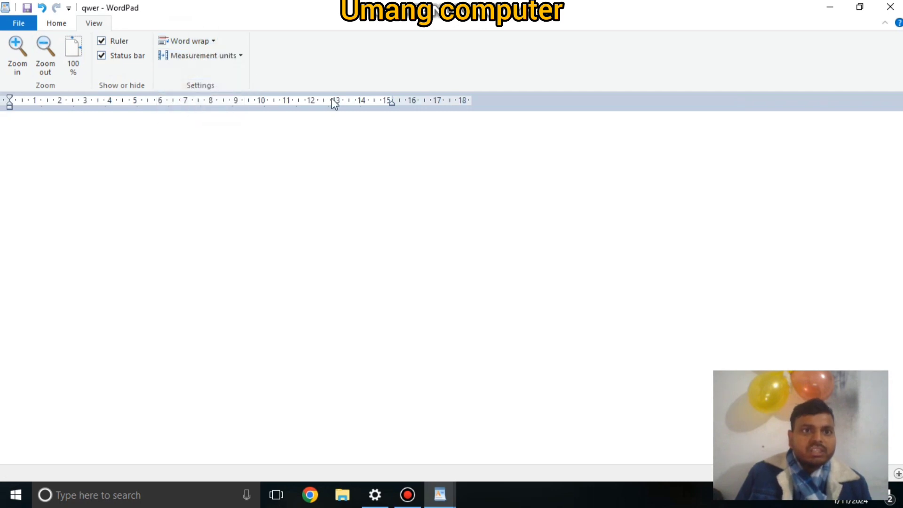
{"action": "left_click", "coordinate": [181, 61]}
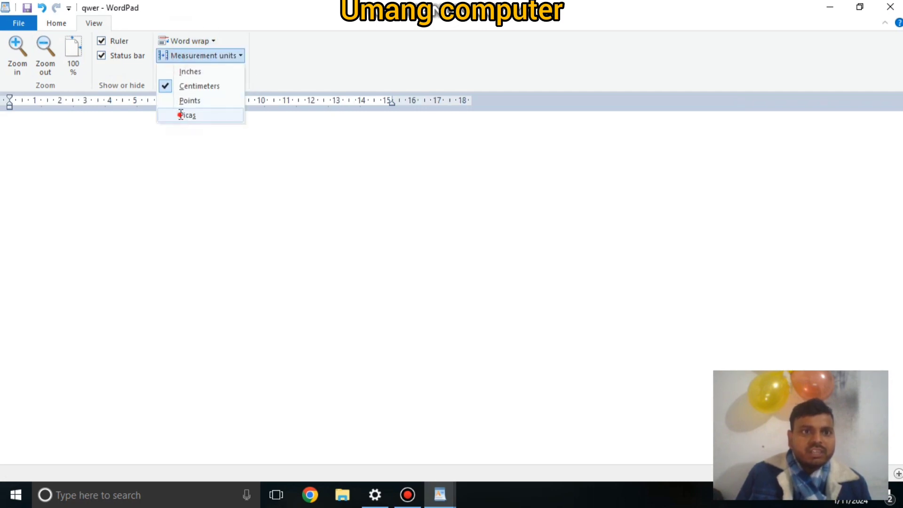
{"action": "left_click", "coordinate": [184, 115]}
Open the word wrap options.
{"action": "left_click", "coordinate": [188, 41]}
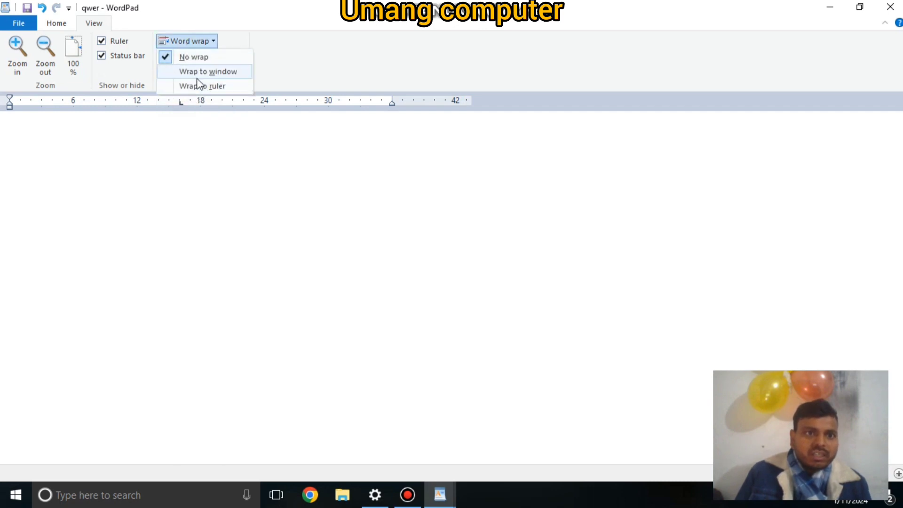